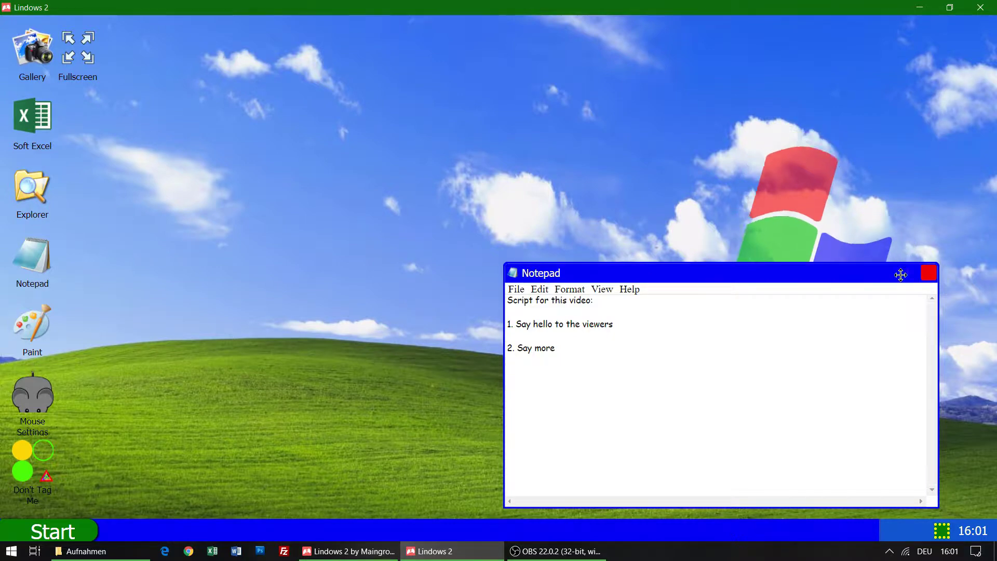
Nudge the Notepad window of script notes up-left, then close it.
{"action": "left_click_drag", "start_coordinate": [898, 273], "coordinate": [867, 244]}
{"action": "left_click", "coordinate": [907, 244]}
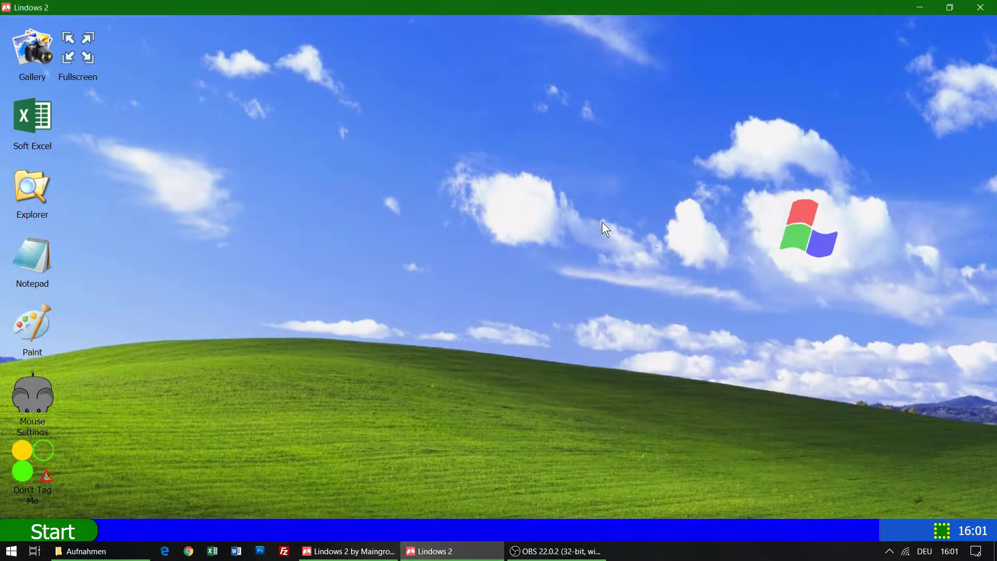
Switch the Lindows web desktop to fullscreen with the Fullscreen desktop icon.
{"action": "left_click", "coordinate": [80, 59]}
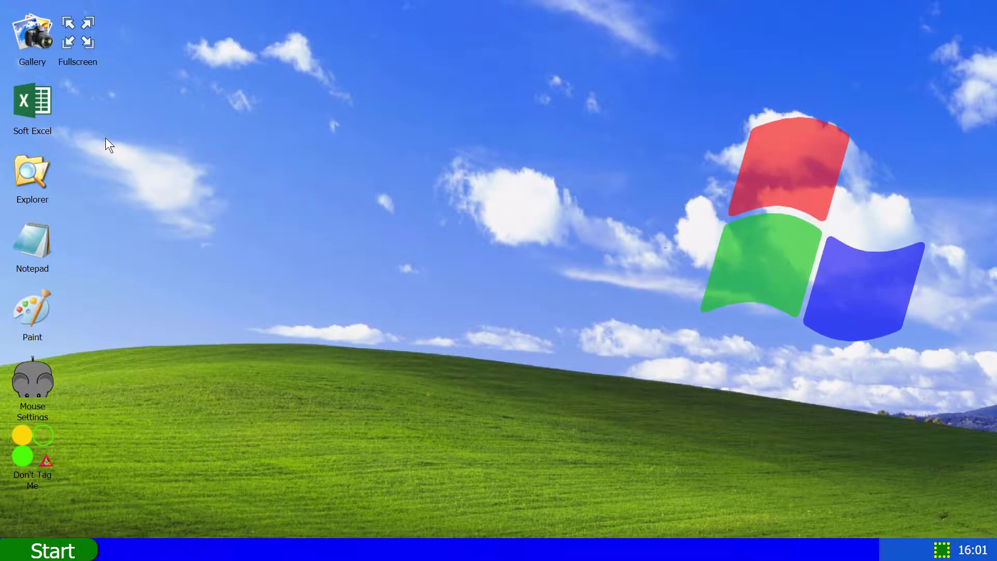
{"action": "double_click", "coordinate": [28, 31]}
{"action": "left_click_drag", "start_coordinate": [341, 90], "coordinate": [312, 58]}
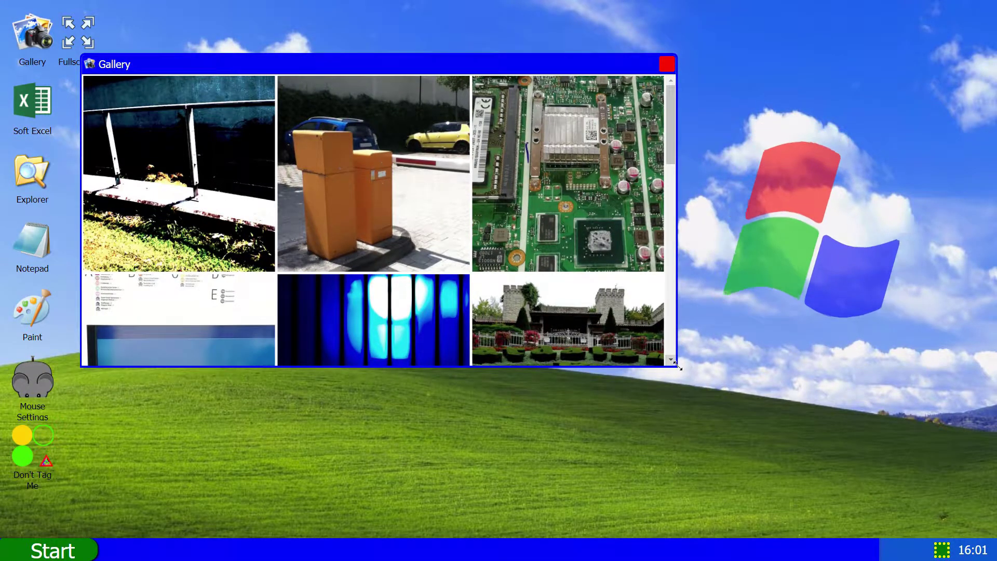
{"action": "left_click_drag", "start_coordinate": [674, 365], "coordinate": [880, 443]}
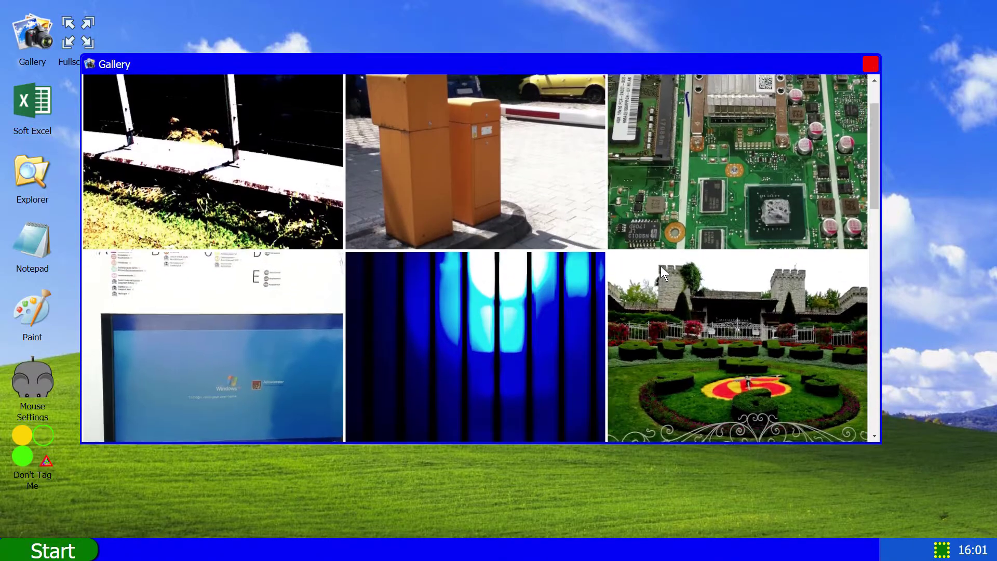
{"action": "scroll", "coordinate": [660, 265], "scroll_direction": "down", "scroll_amount": 2}
{"action": "scroll", "coordinate": [660, 265], "scroll_direction": "down", "scroll_amount": 2}
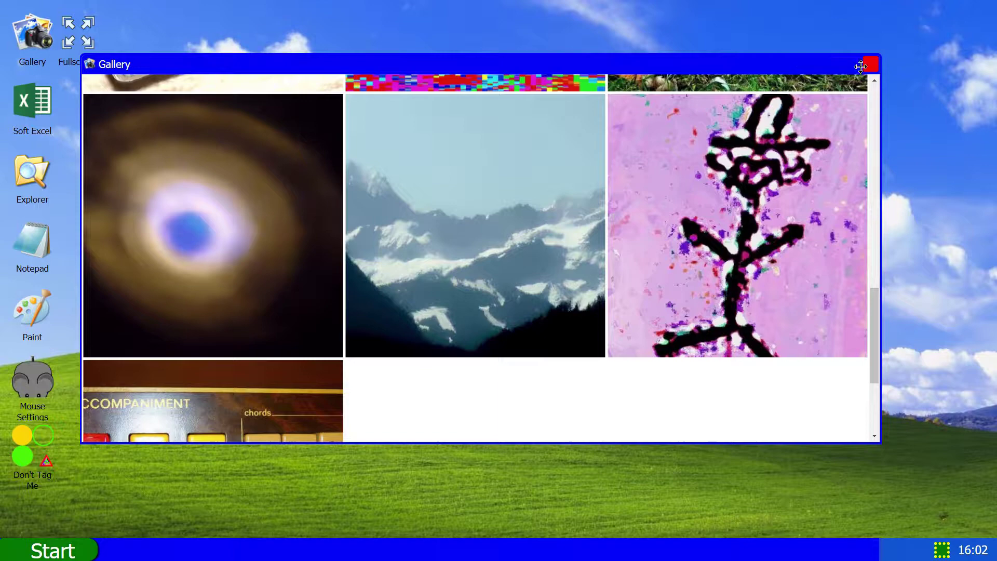
{"action": "left_click", "coordinate": [869, 69]}
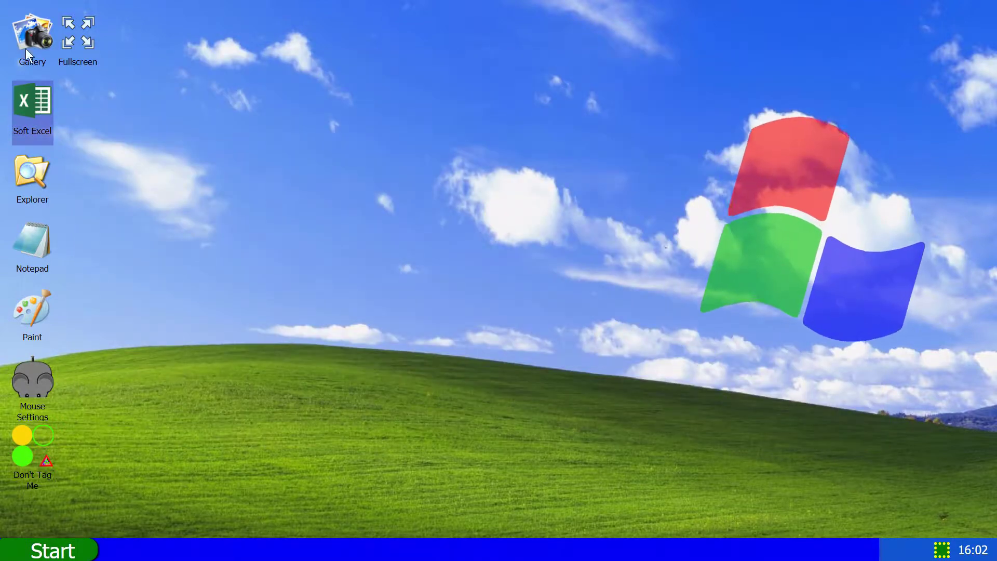
{"action": "double_click", "coordinate": [39, 103]}
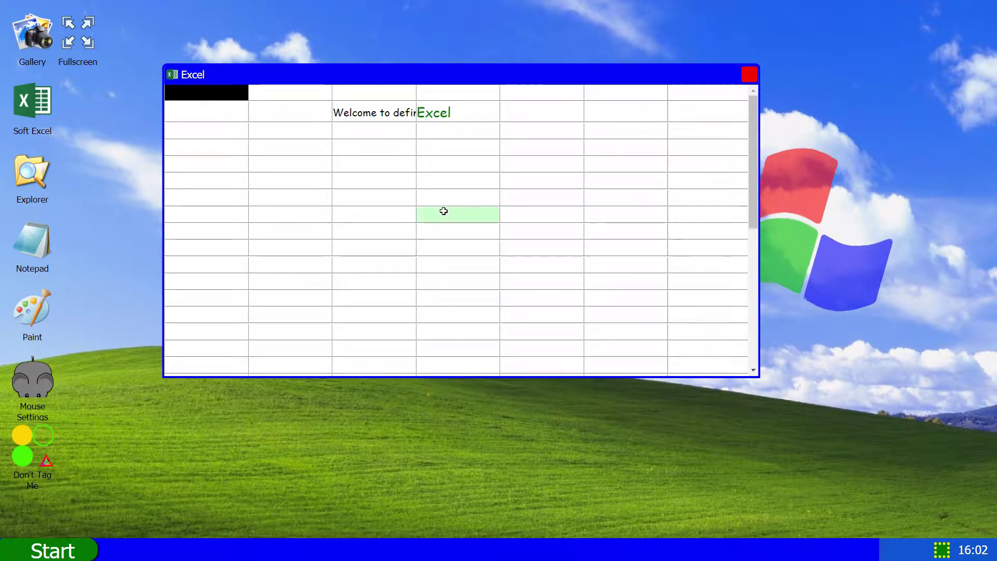
{"action": "scroll", "coordinate": [443, 212], "scroll_direction": "down", "scroll_amount": 2}
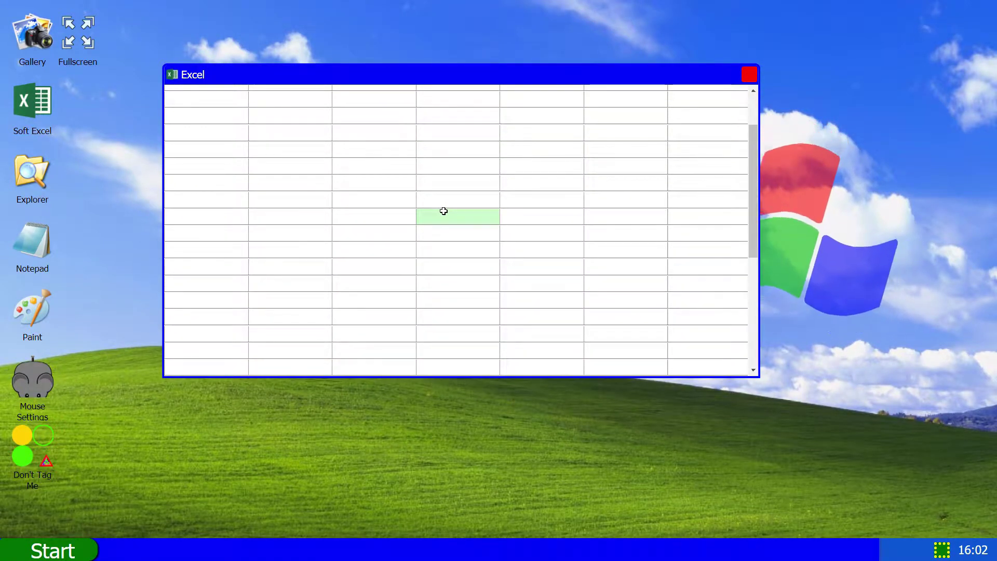
{"action": "scroll", "coordinate": [444, 211], "scroll_direction": "up", "scroll_amount": 2}
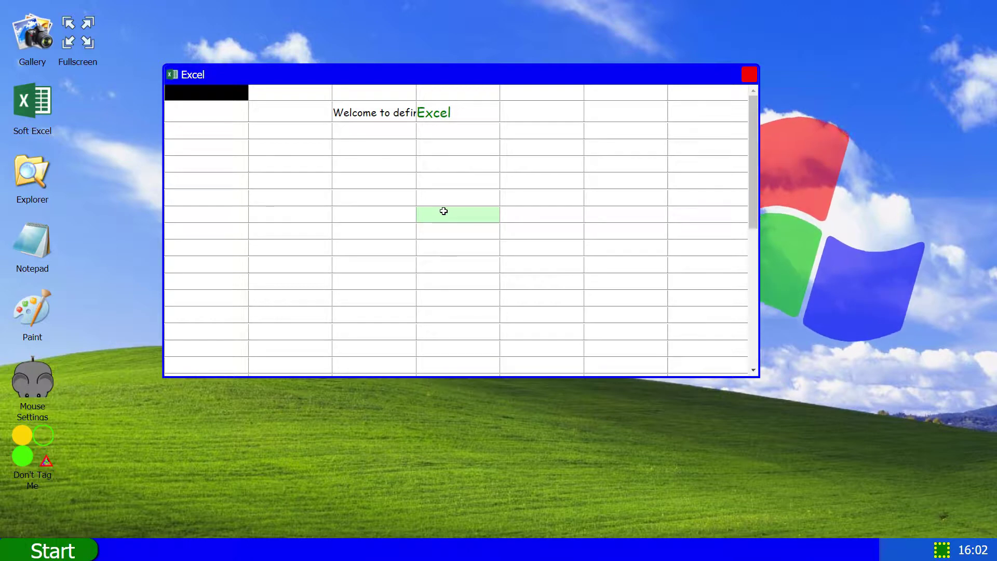
{"action": "scroll", "coordinate": [443, 211], "scroll_direction": "down", "scroll_amount": 2}
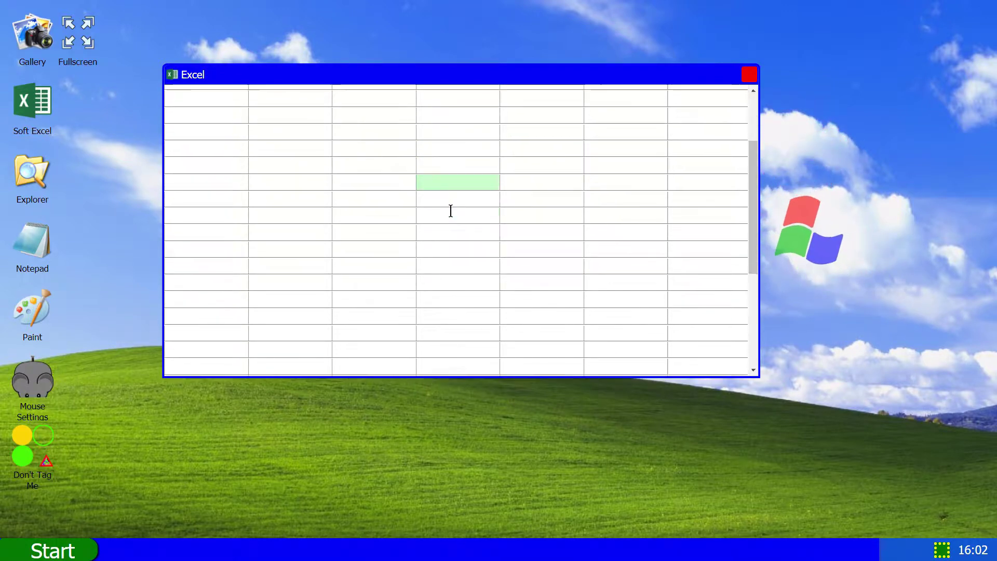
{"action": "scroll", "coordinate": [450, 211], "scroll_direction": "down", "scroll_amount": 2}
{"action": "scroll", "coordinate": [450, 211], "scroll_direction": "down", "scroll_amount": 1}
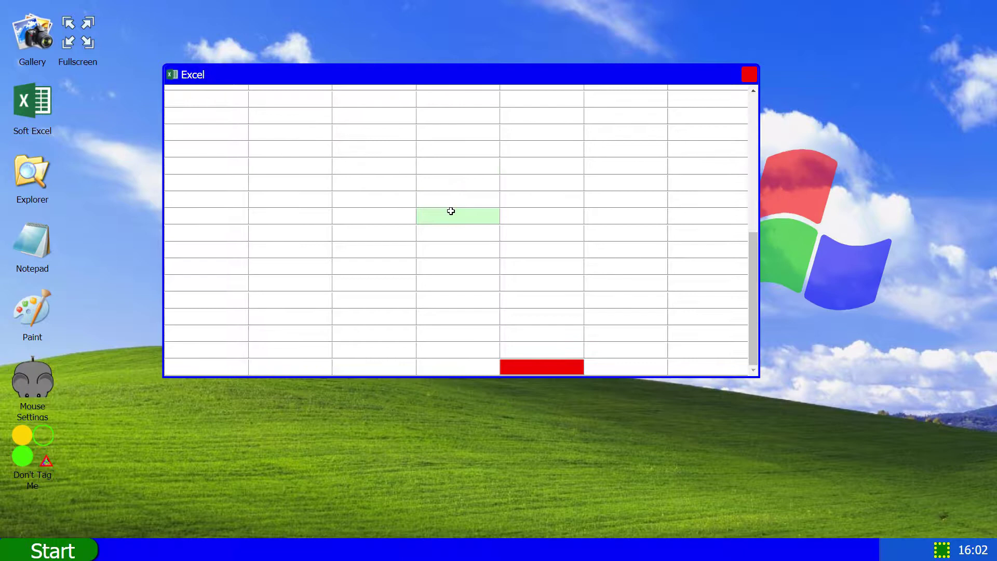
{"action": "scroll", "coordinate": [545, 219], "scroll_direction": "up", "scroll_amount": 3}
{"action": "left_click_drag", "start_coordinate": [750, 216], "coordinate": [749, 97]}
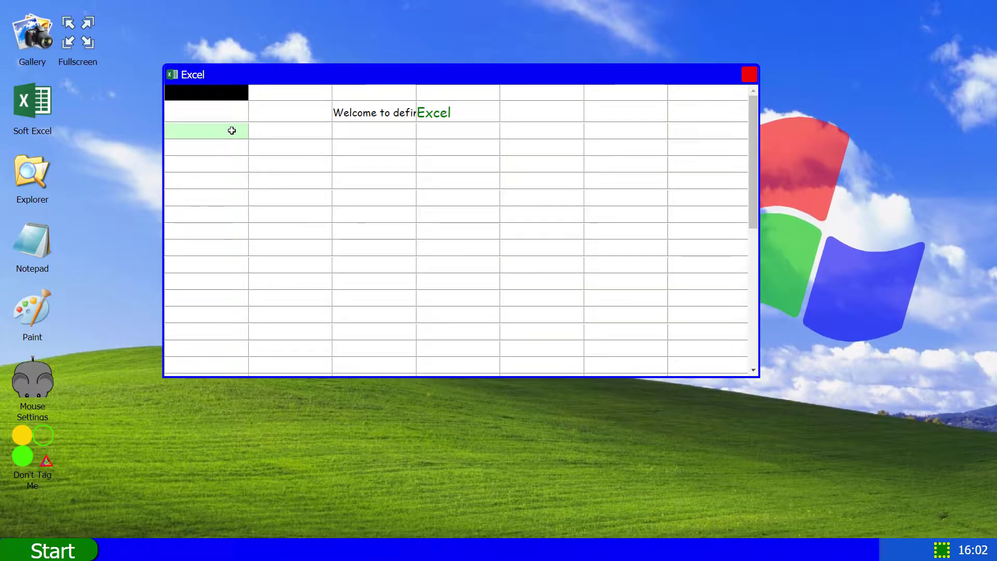
{"action": "scroll", "coordinate": [231, 132], "scroll_direction": "down", "scroll_amount": 3}
{"action": "scroll", "coordinate": [231, 136], "scroll_direction": "down", "scroll_amount": 2}
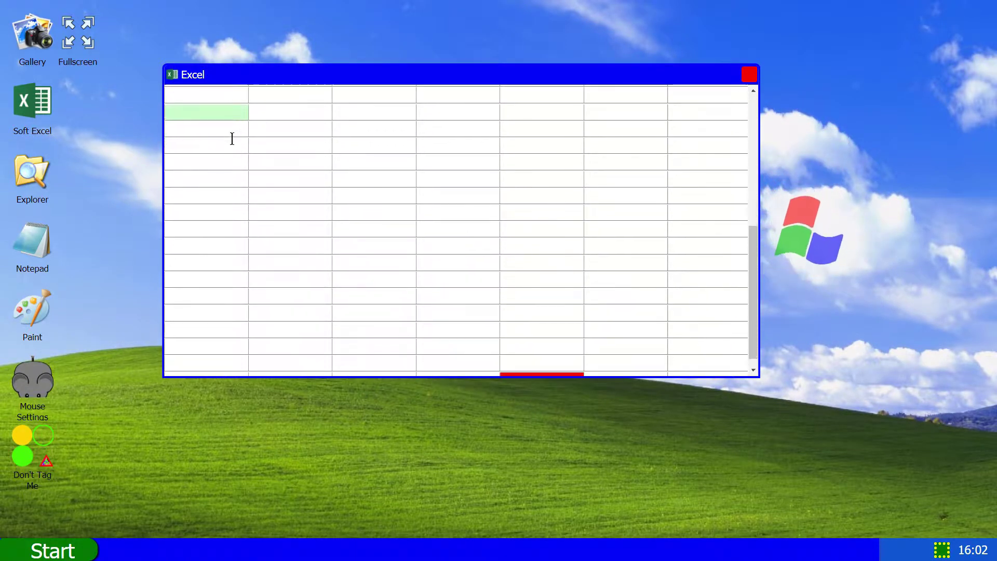
{"action": "scroll", "coordinate": [232, 138], "scroll_direction": "down", "scroll_amount": 1}
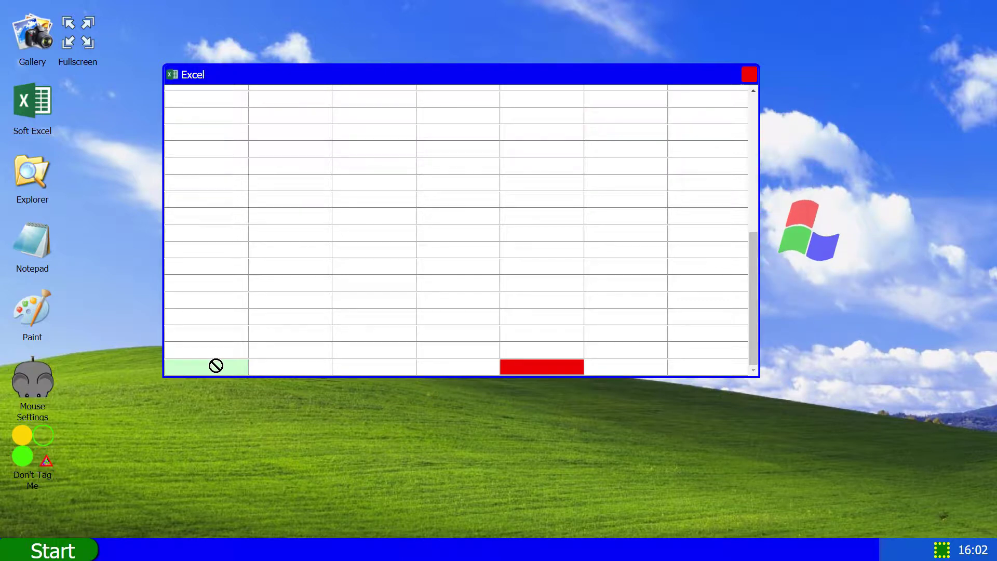
{"action": "left_click", "coordinate": [748, 74]}
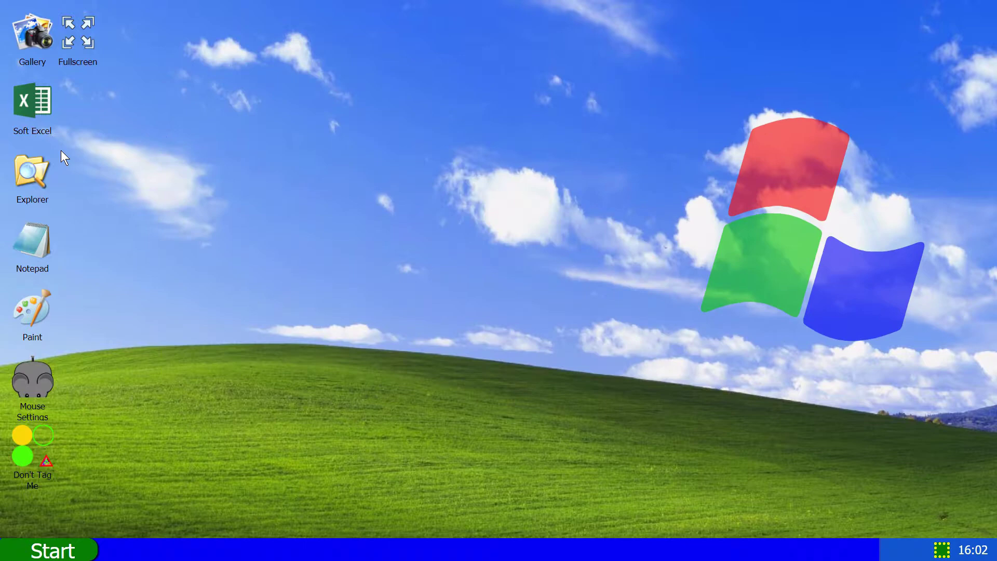
Open the file explorer, shift its window slightly right, and close it.
{"action": "double_click", "coordinate": [40, 165]}
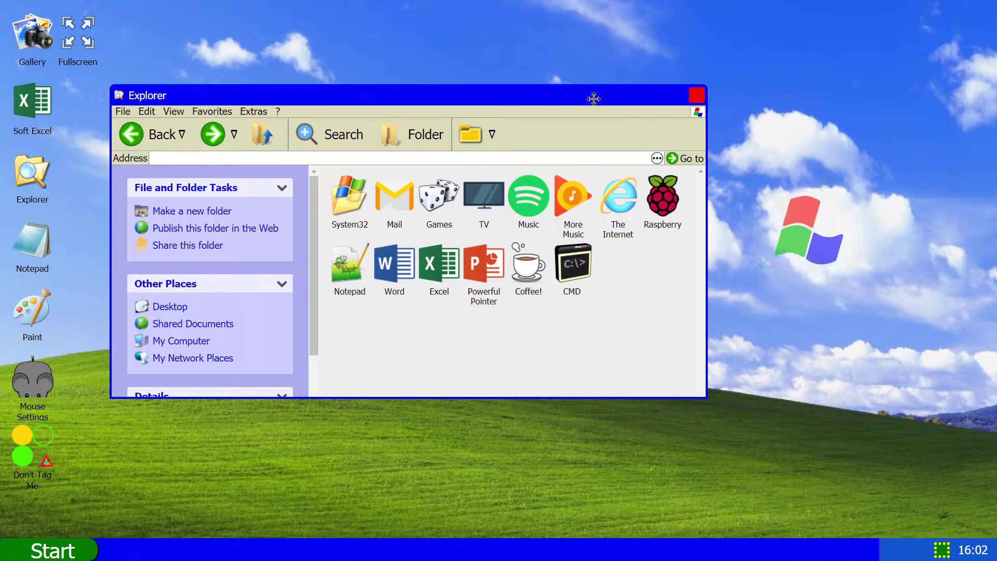
{"action": "left_click_drag", "start_coordinate": [591, 97], "coordinate": [626, 94]}
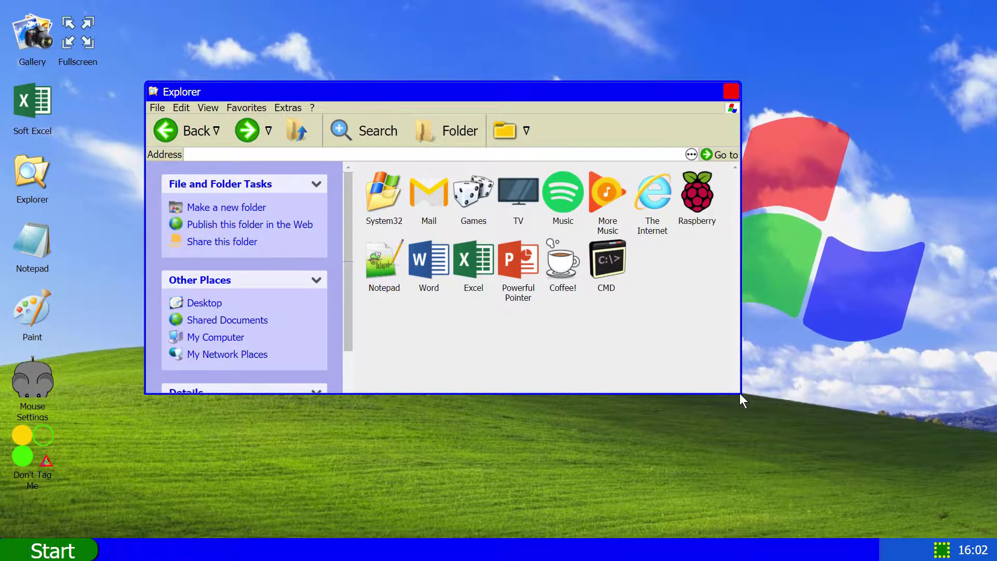
{"action": "mouse_move", "coordinate": [740, 394]}
{"action": "left_mouse_down"}
{"action": "mouse_move", "coordinate": [488, 328]}
{"action": "mouse_move", "coordinate": [747, 352]}
{"action": "left_mouse_up"}
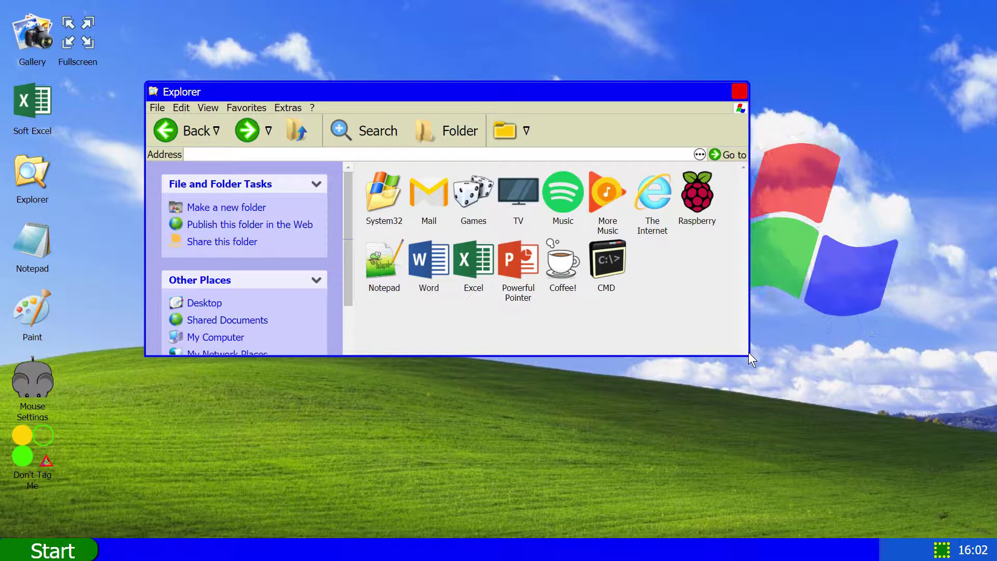
{"action": "left_click", "coordinate": [742, 93]}
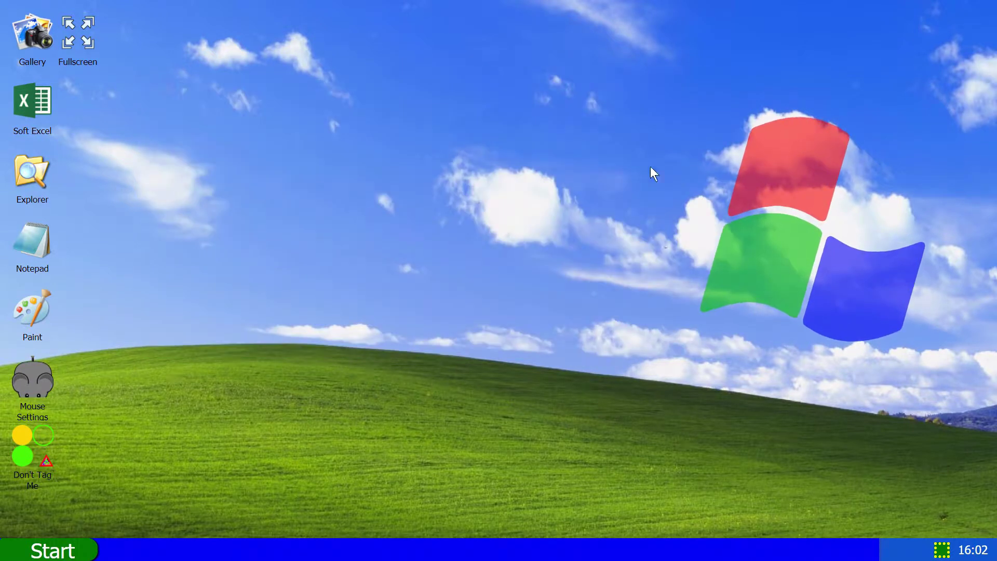
Reopen the file explorer, move it up and right, and close it again.
{"action": "double_click", "coordinate": [44, 186]}
{"action": "left_click_drag", "start_coordinate": [560, 91], "coordinate": [621, 66]}
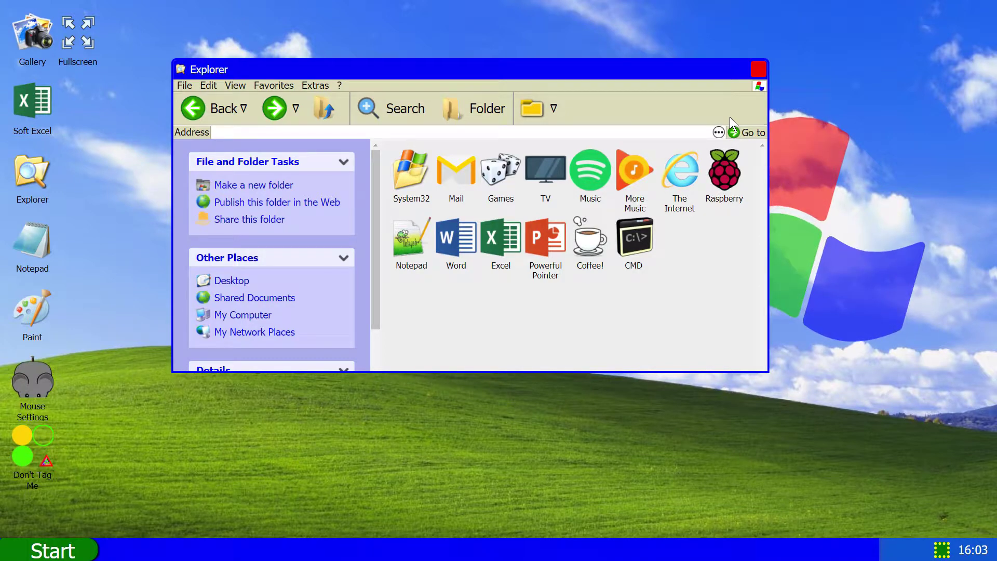
{"action": "left_click", "coordinate": [758, 70]}
Write 'you can write stuff here' in a blank note, reposition it, and close Notepad.
{"action": "double_click", "coordinate": [32, 241]}
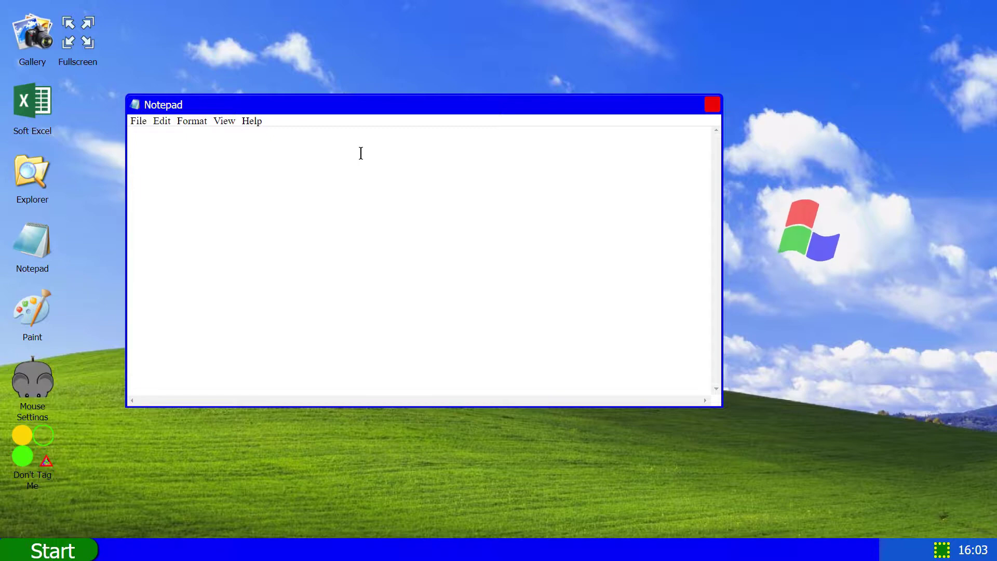
{"action": "type", "text": "you can write"}
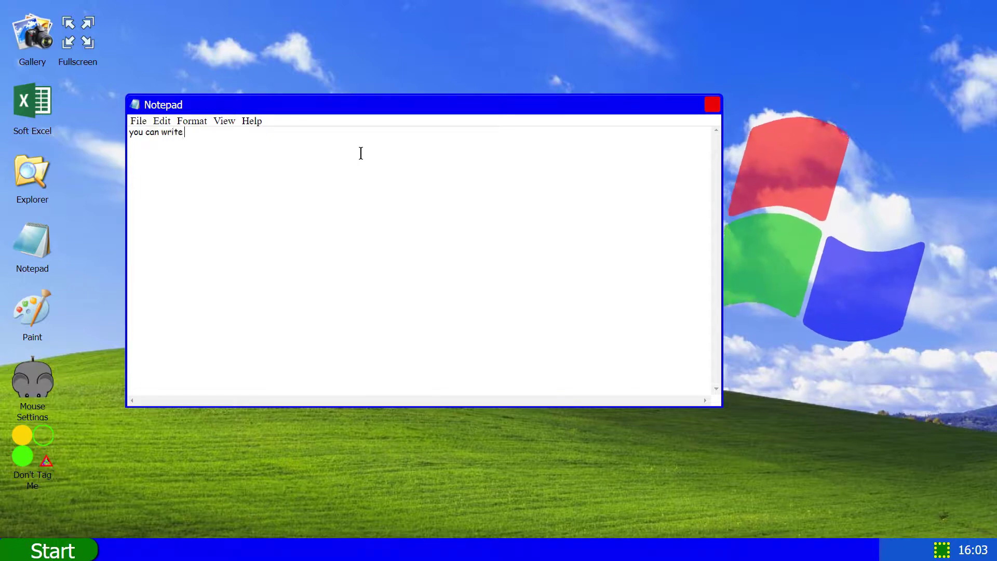
{"action": "type", "text": " stuff here"}
{"action": "left_click_drag", "start_coordinate": [380, 108], "coordinate": [428, 94]}
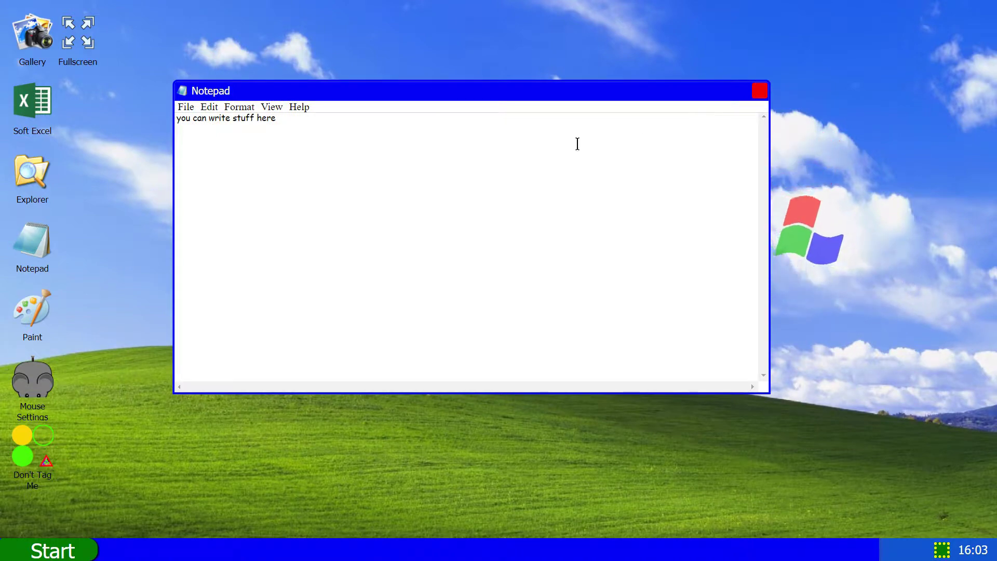
{"action": "left_click", "coordinate": [195, 106]}
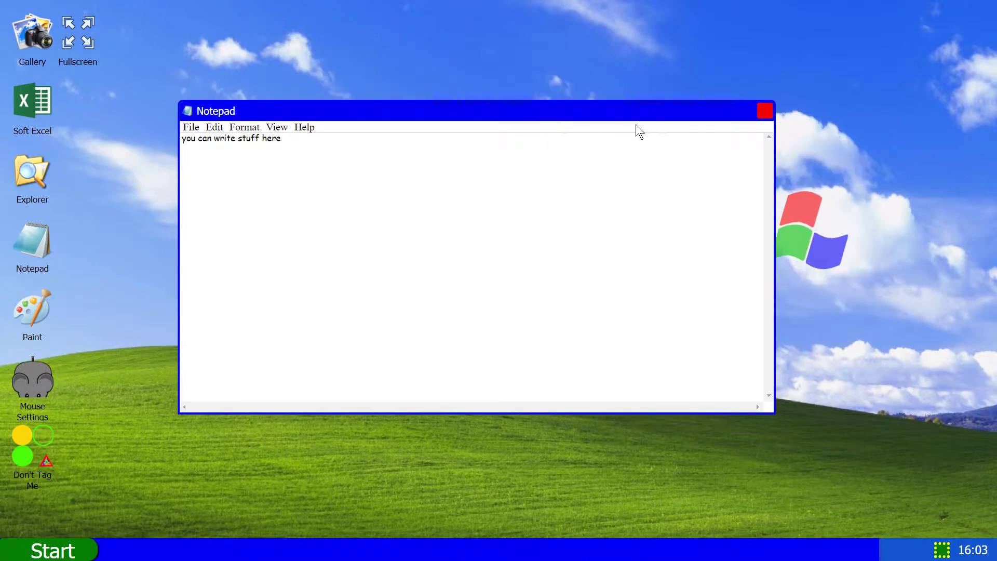
{"action": "left_click", "coordinate": [763, 115]}
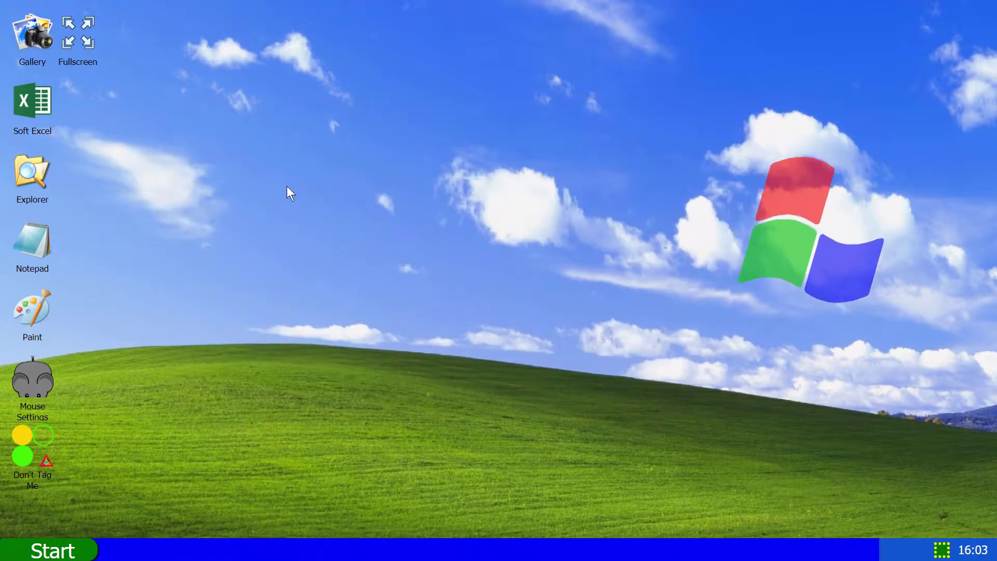
Open Paint, move its window to the top-left, and enlarge it with its canvas.
{"action": "double_click", "coordinate": [43, 300]}
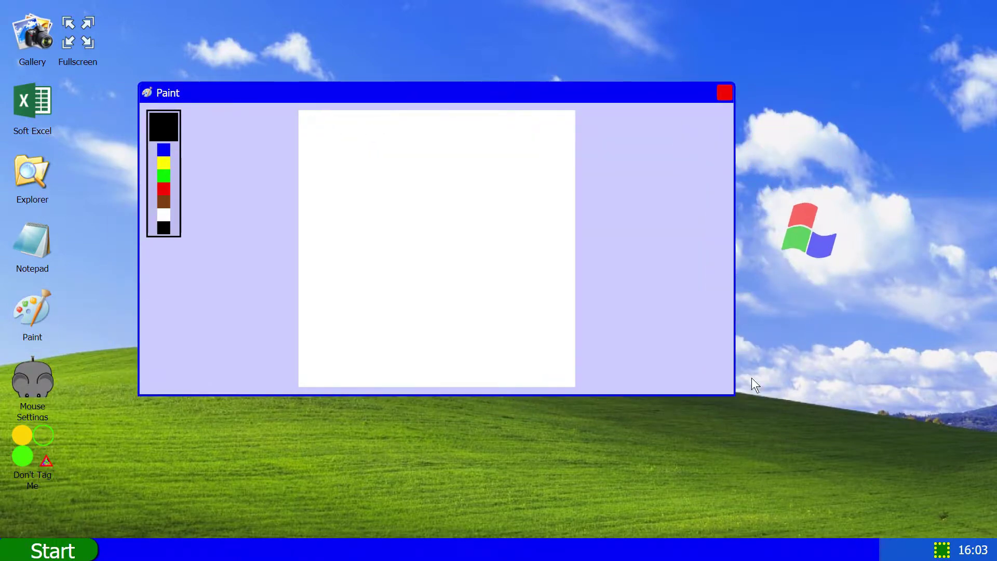
{"action": "mouse_move", "coordinate": [734, 394]}
{"action": "left_mouse_down"}
{"action": "mouse_move", "coordinate": [432, 238]}
{"action": "mouse_move", "coordinate": [746, 380]}
{"action": "left_mouse_up"}
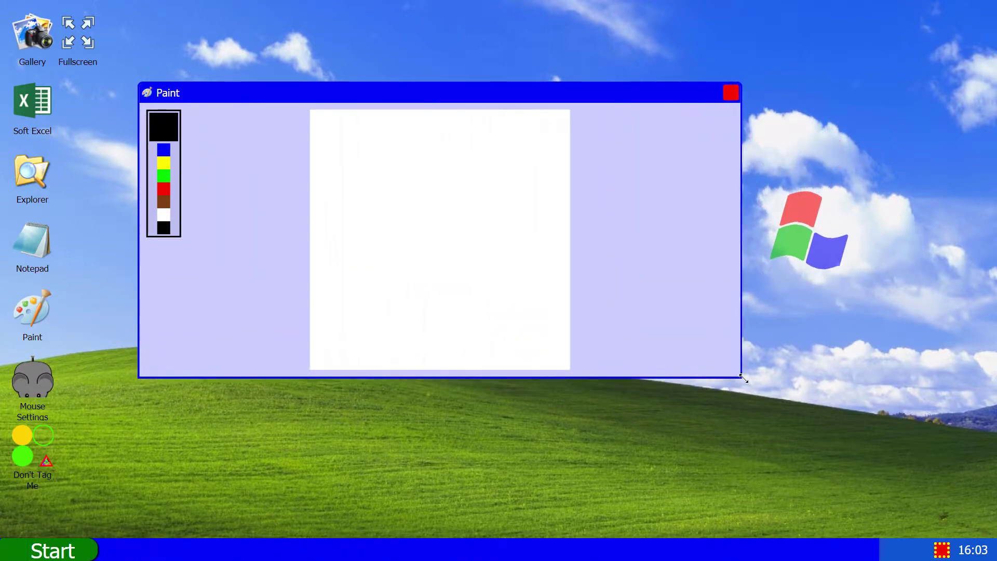
{"action": "left_click_drag", "start_coordinate": [463, 102], "coordinate": [325, 21]}
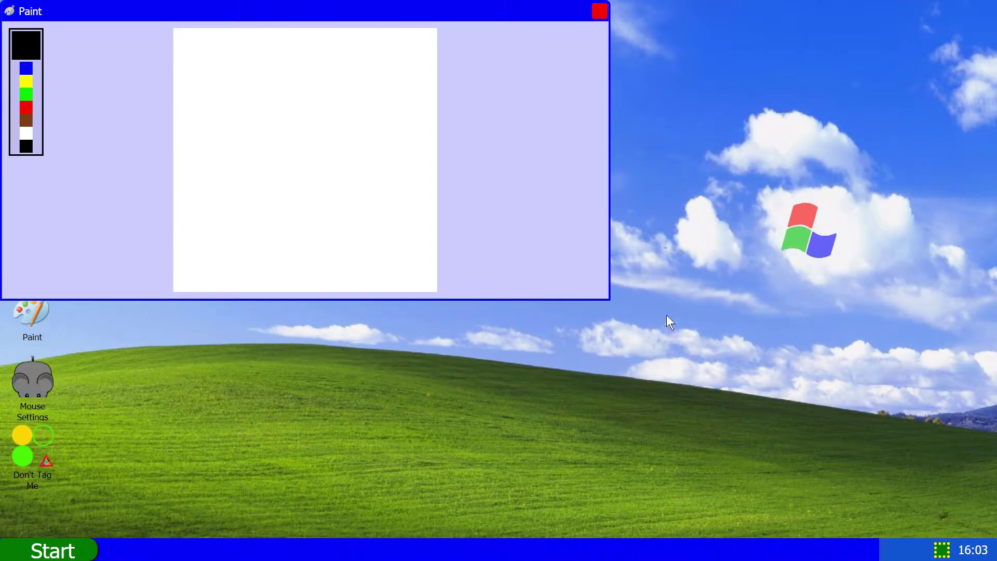
{"action": "left_click_drag", "start_coordinate": [607, 300], "coordinate": [926, 444]}
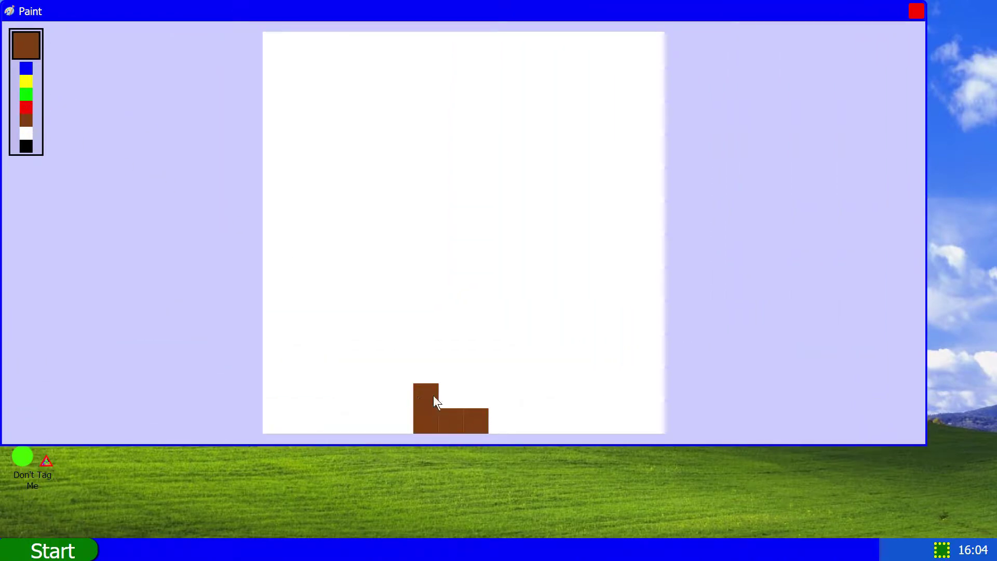
Pick green and paint the lower branch rows of the tree above the trunk.
{"action": "left_click", "coordinate": [26, 93]}
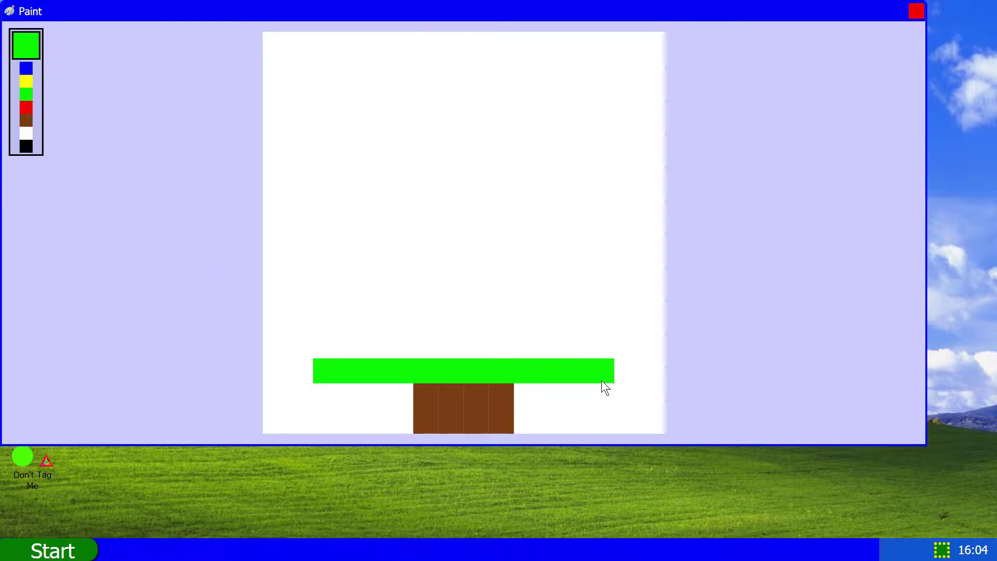
{"action": "left_click_drag", "start_coordinate": [381, 352], "coordinate": [477, 350]}
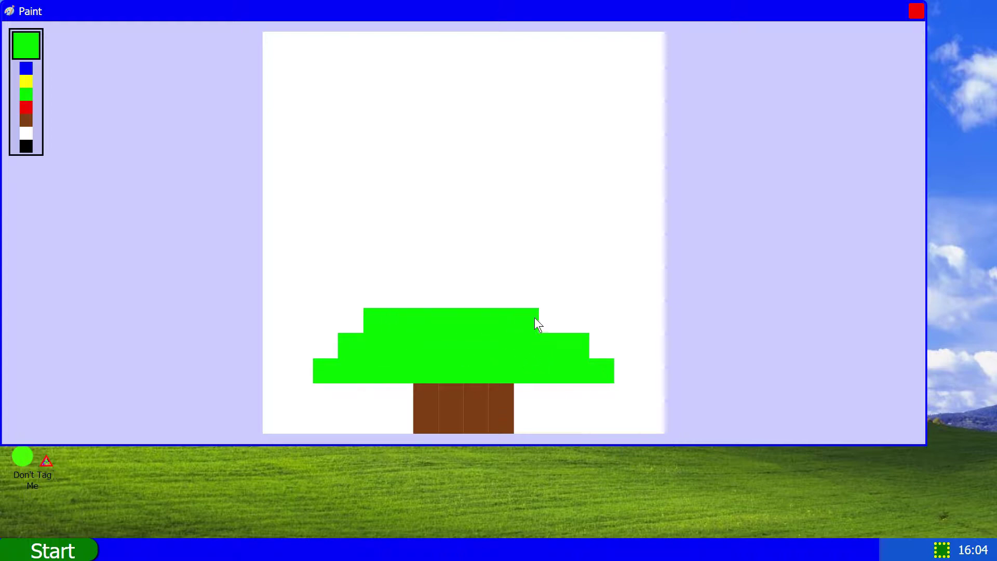
{"action": "left_click_drag", "start_coordinate": [340, 296], "coordinate": [538, 300]}
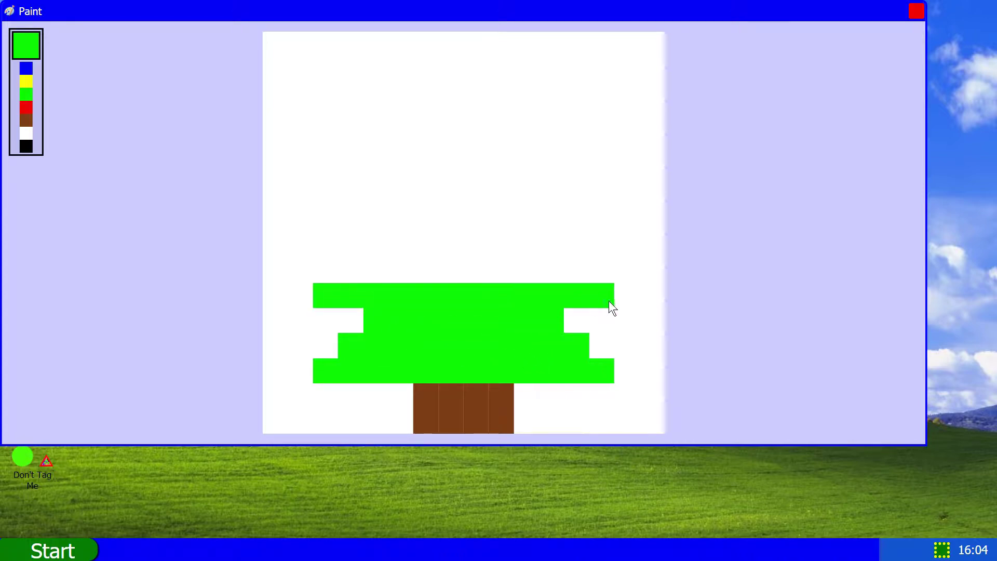
{"action": "left_click_drag", "start_coordinate": [372, 265], "coordinate": [563, 267]}
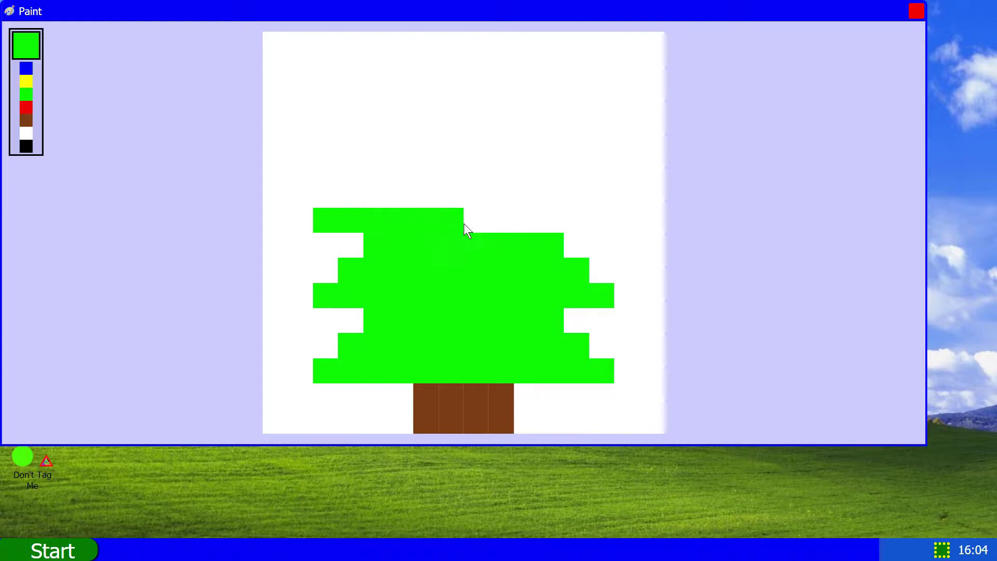
Paint the upper green rows to the treetop, whiten a stray cell, and select red.
{"action": "left_click_drag", "start_coordinate": [348, 189], "coordinate": [550, 194]}
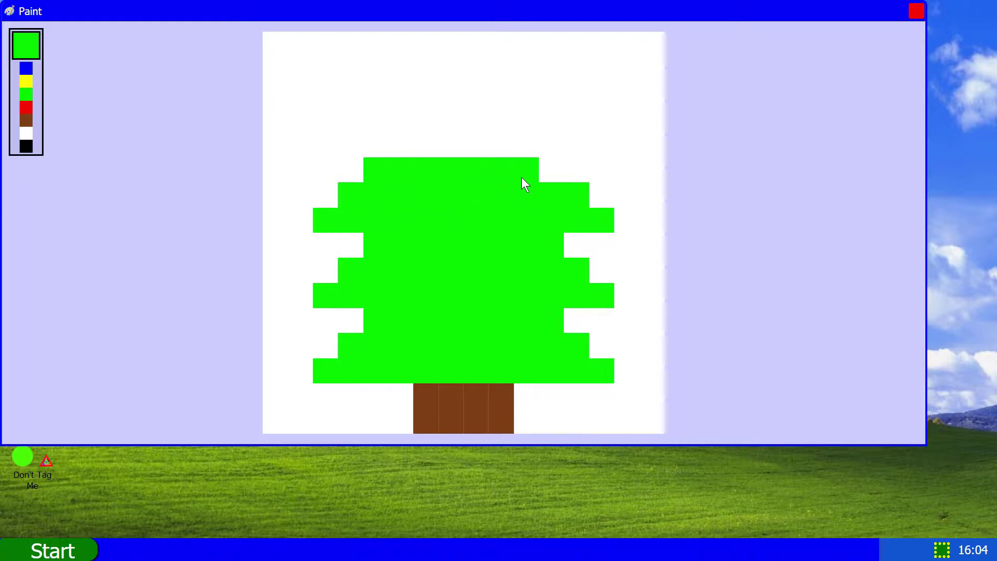
{"action": "left_click_drag", "start_coordinate": [323, 146], "coordinate": [584, 151]}
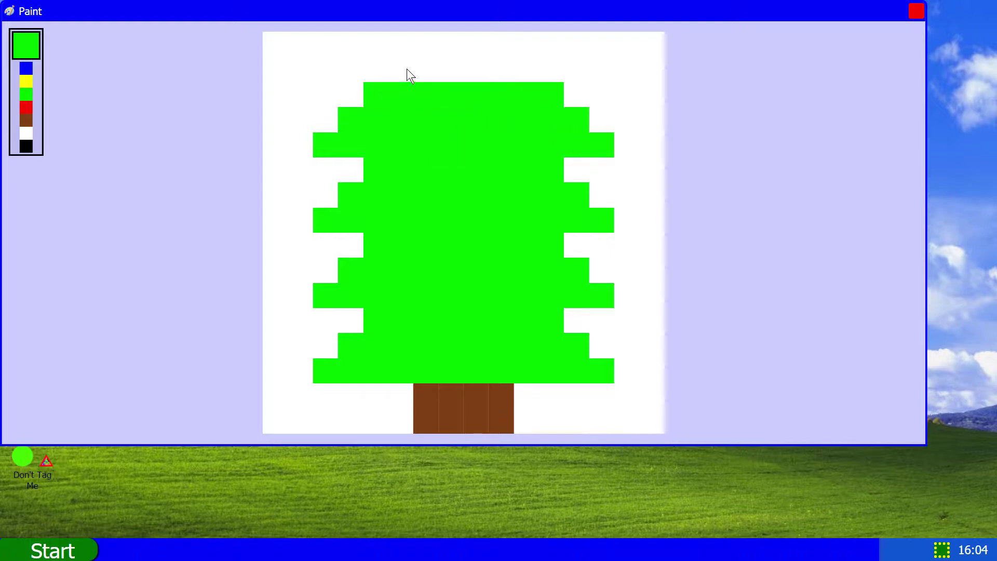
{"action": "left_click_drag", "start_coordinate": [406, 69], "coordinate": [542, 81]}
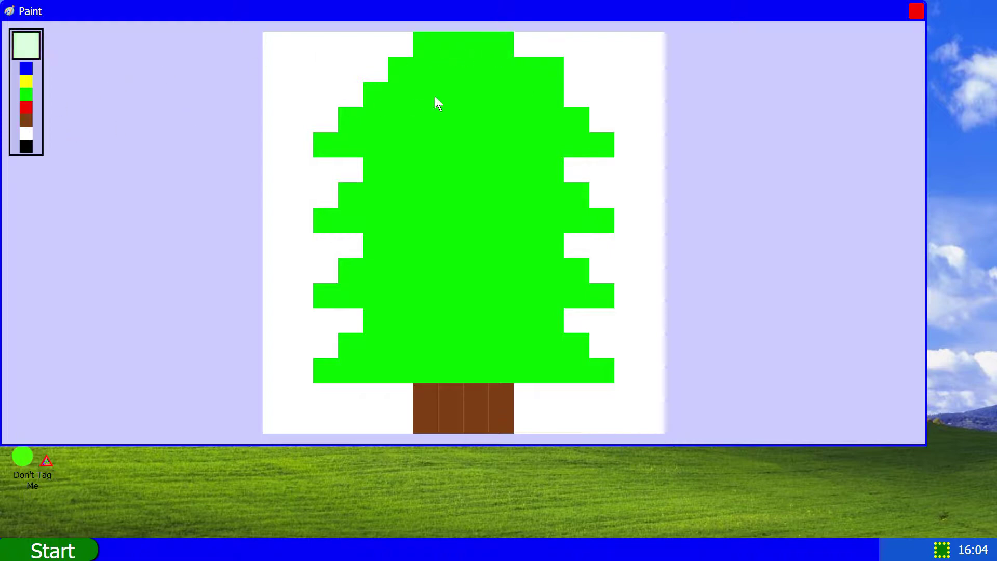
{"action": "left_click", "coordinate": [549, 60]}
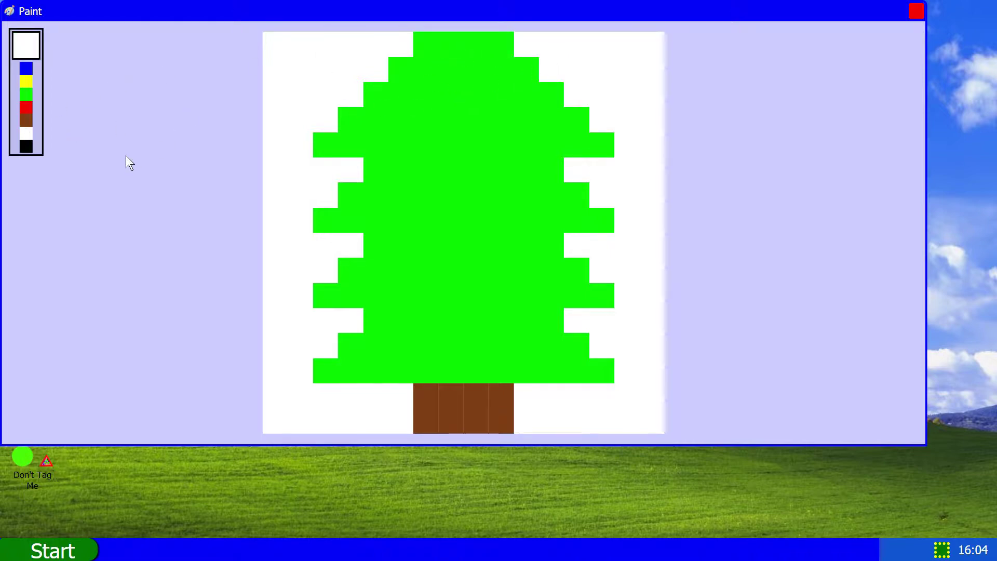
{"action": "left_click", "coordinate": [26, 107]}
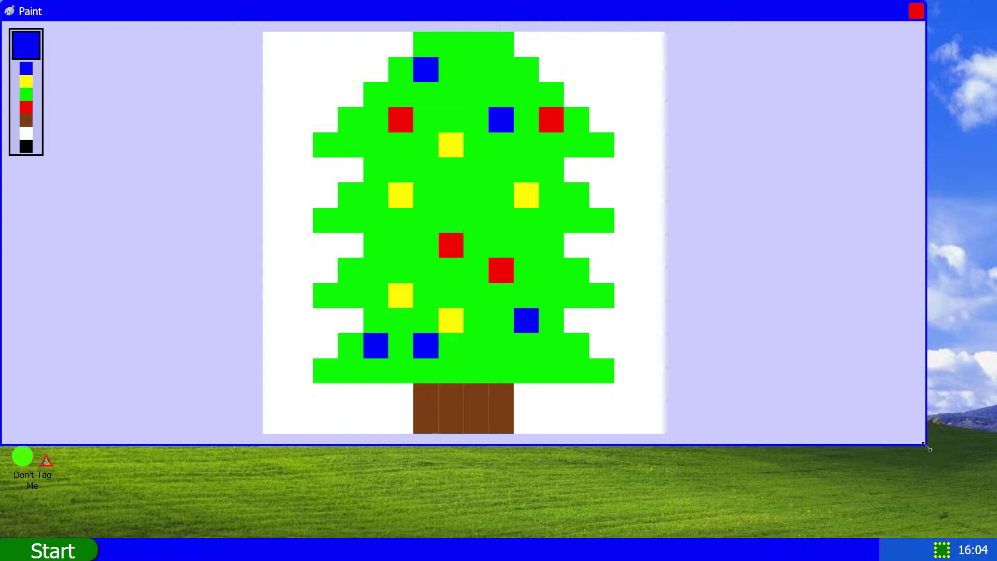
Shrink the Paint window to a small size and move it to the lower right.
{"action": "left_click_drag", "start_coordinate": [927, 445], "coordinate": [242, 177]}
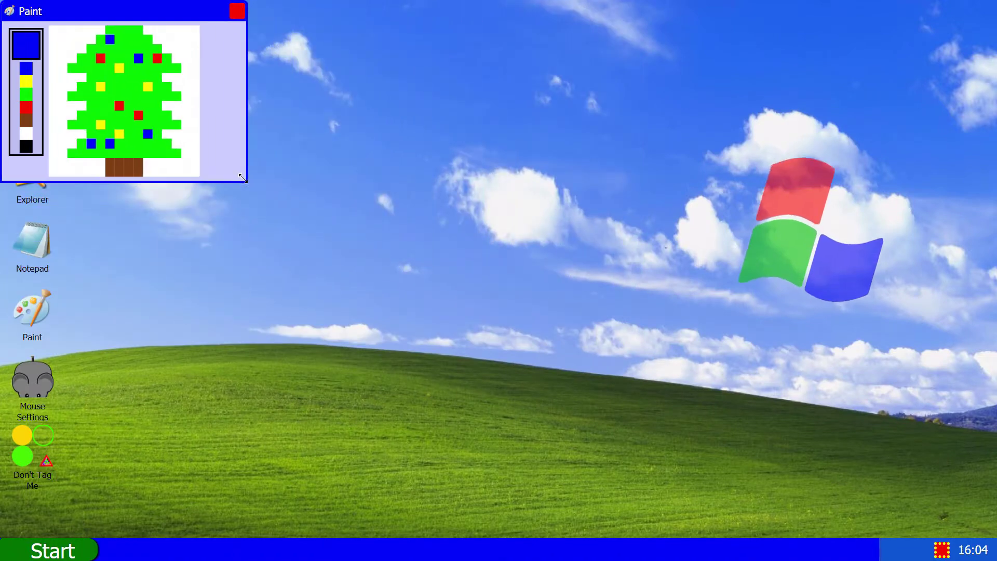
{"action": "left_click_drag", "start_coordinate": [243, 178], "coordinate": [313, 208]}
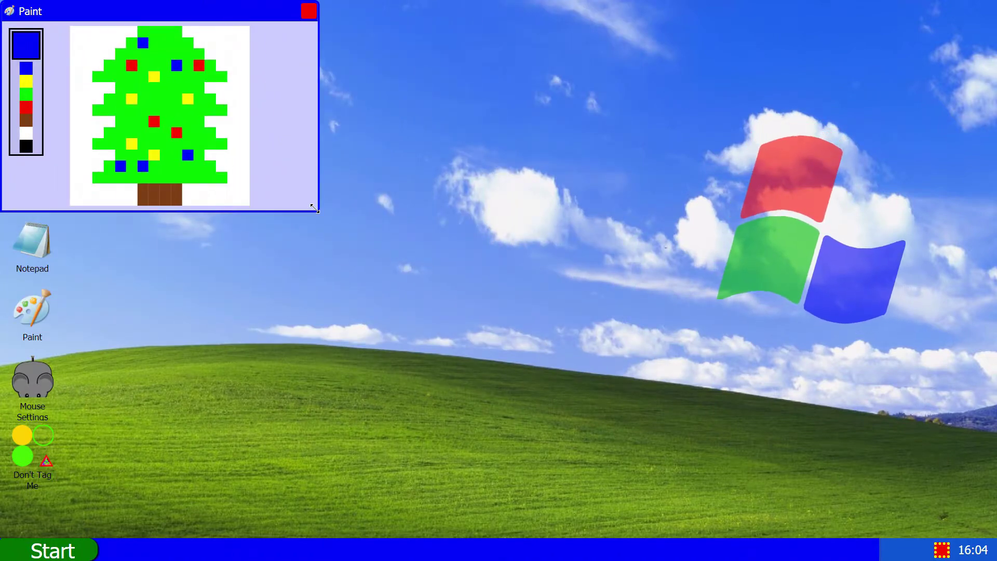
{"action": "mouse_move", "coordinate": [220, 11]}
{"action": "left_mouse_down"}
{"action": "mouse_move", "coordinate": [872, 357]}
{"action": "mouse_move", "coordinate": [898, 358]}
{"action": "left_mouse_up"}
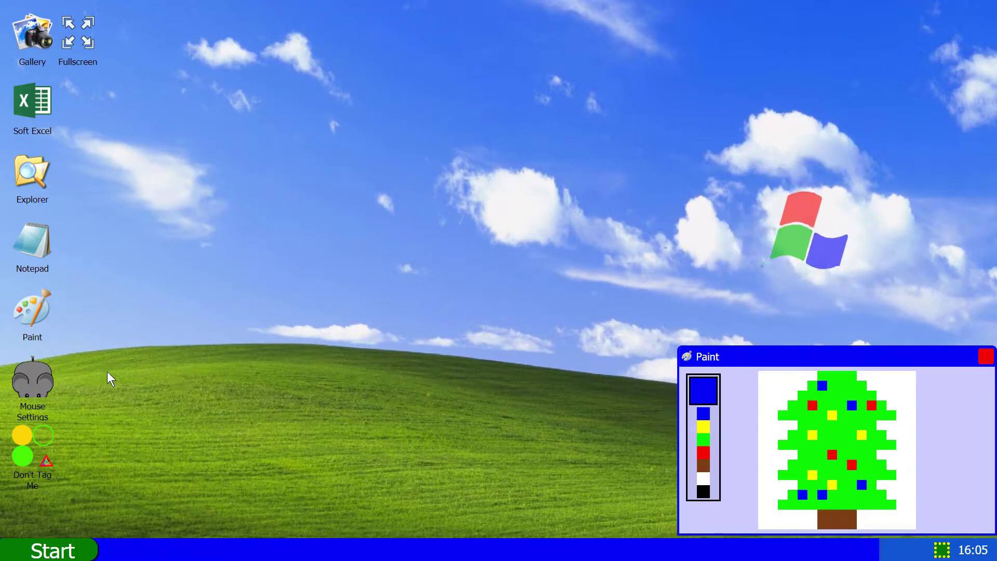
Open Mouse Settings and move its window toward the right.
{"action": "double_click", "coordinate": [37, 383]}
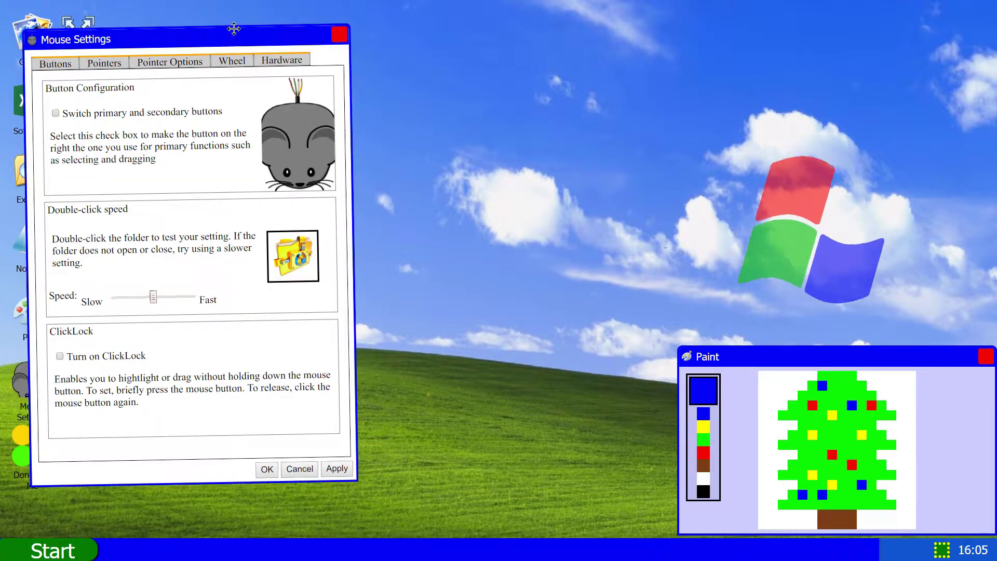
{"action": "mouse_move", "coordinate": [227, 27]}
{"action": "left_mouse_down"}
{"action": "mouse_move", "coordinate": [433, 28]}
{"action": "mouse_move", "coordinate": [445, 67]}
{"action": "left_mouse_up"}
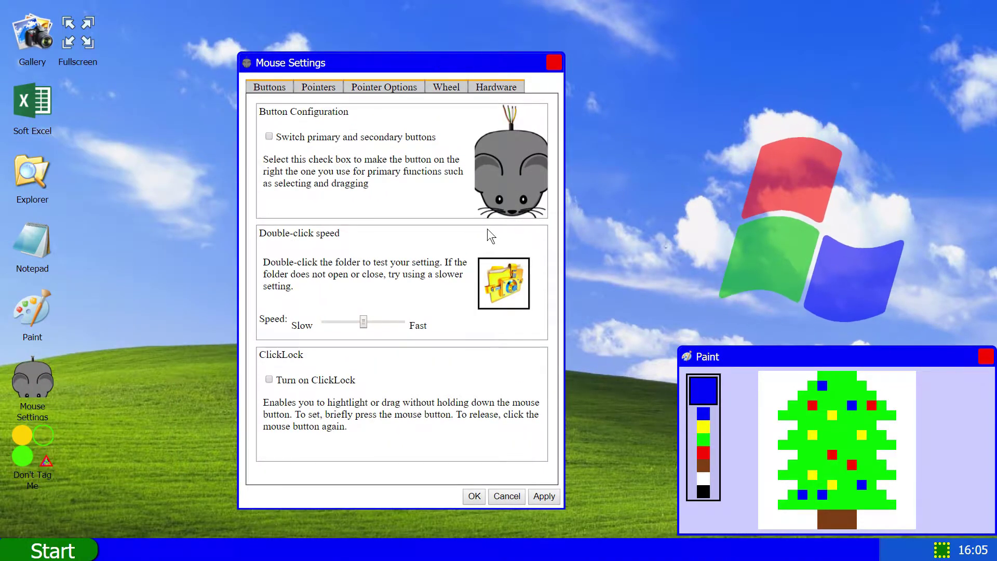
{"action": "left_click", "coordinate": [318, 93]}
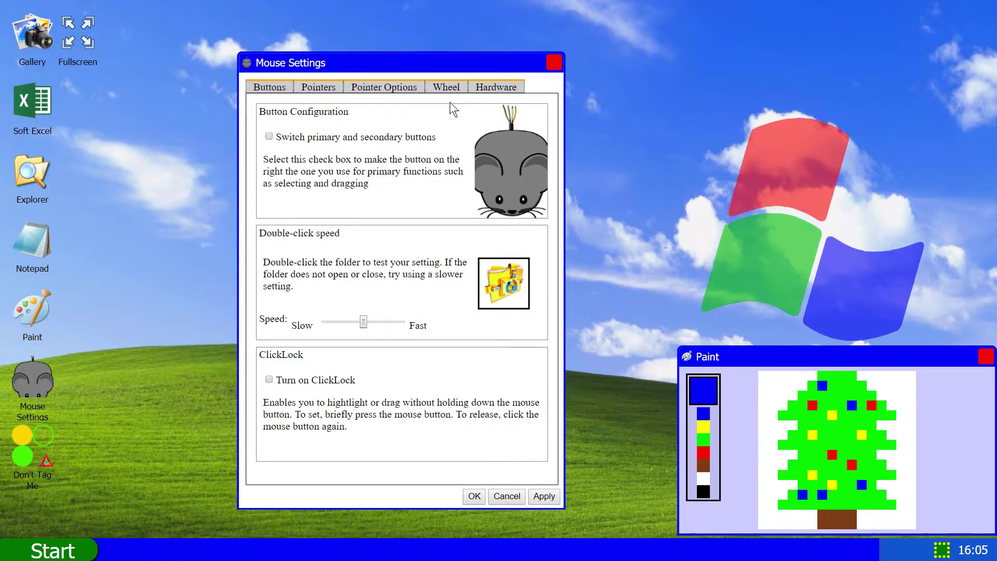
{"action": "left_click_drag", "start_coordinate": [494, 138], "coordinate": [654, 159]}
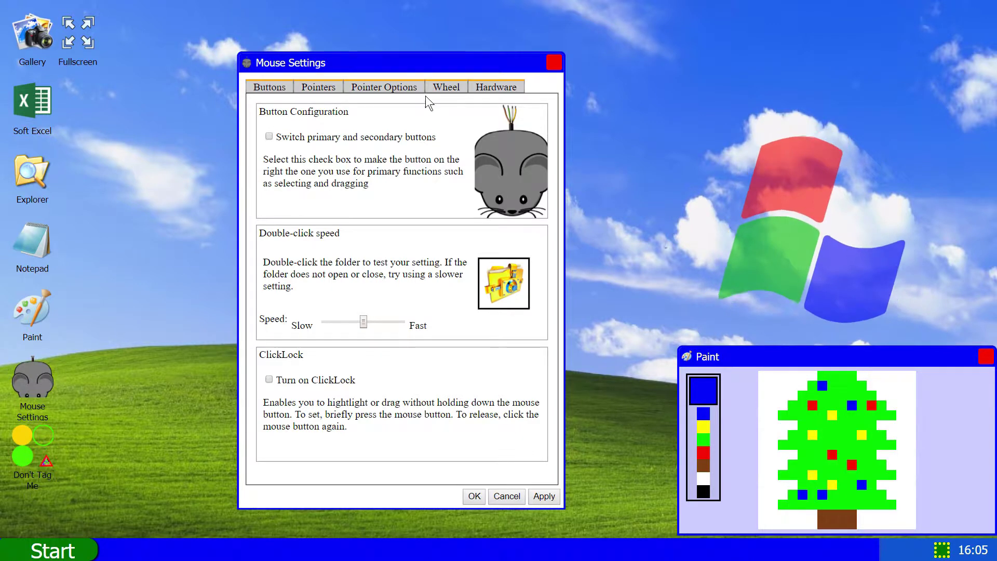
{"action": "left_click_drag", "start_coordinate": [432, 68], "coordinate": [479, 61]}
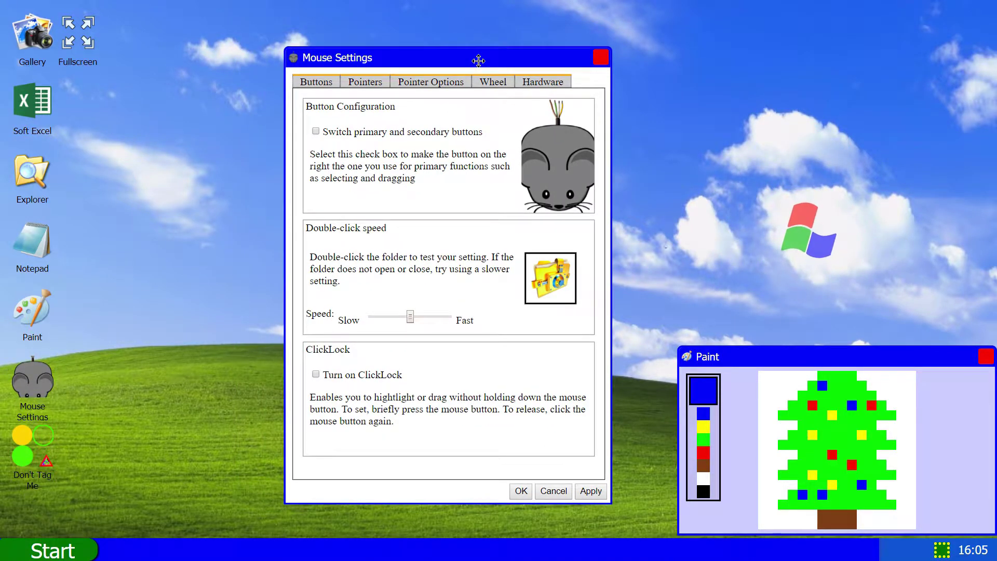
Browse the Pointers, Pointer Options and Hardware tabs, return to Buttons, and close Mouse Settings.
{"action": "left_click", "coordinate": [374, 84]}
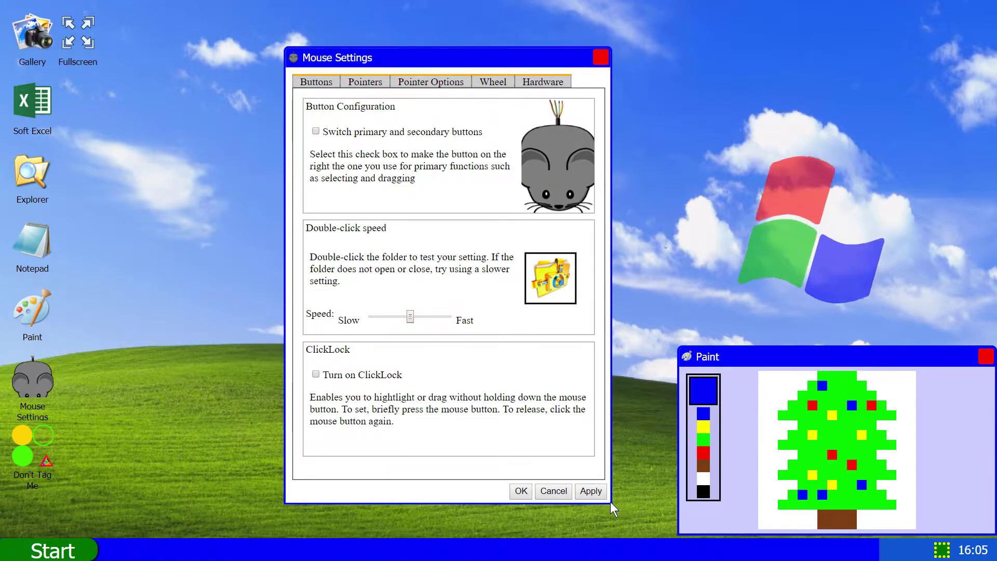
{"action": "mouse_move", "coordinate": [610, 501]}
{"action": "left_mouse_down"}
{"action": "mouse_move", "coordinate": [381, 301]}
{"action": "mouse_move", "coordinate": [918, 453]}
{"action": "mouse_move", "coordinate": [613, 447]}
{"action": "mouse_move", "coordinate": [504, 407]}
{"action": "mouse_move", "coordinate": [712, 460]}
{"action": "mouse_move", "coordinate": [868, 472]}
{"action": "mouse_move", "coordinate": [565, 443]}
{"action": "mouse_move", "coordinate": [486, 419]}
{"action": "mouse_move", "coordinate": [628, 436]}
{"action": "mouse_move", "coordinate": [611, 487]}
{"action": "mouse_move", "coordinate": [589, 493]}
{"action": "left_mouse_up"}
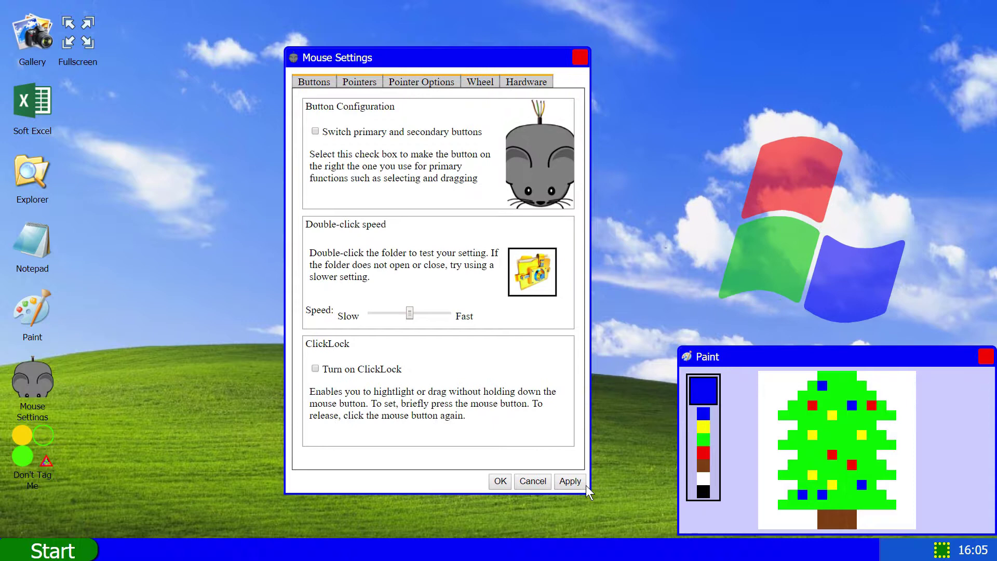
{"action": "left_click", "coordinate": [363, 80]}
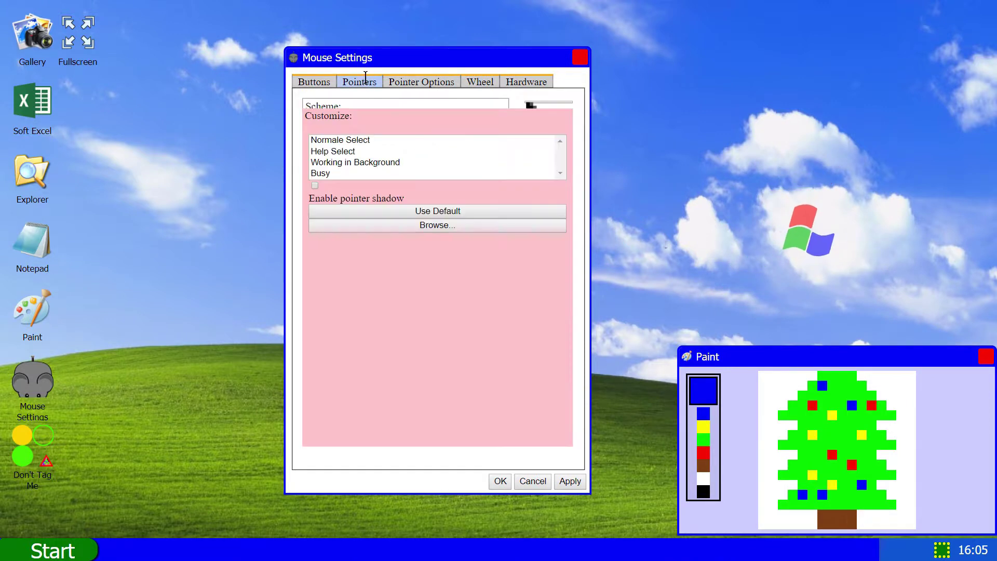
{"action": "left_click", "coordinate": [452, 82]}
{"action": "left_click", "coordinate": [523, 80]}
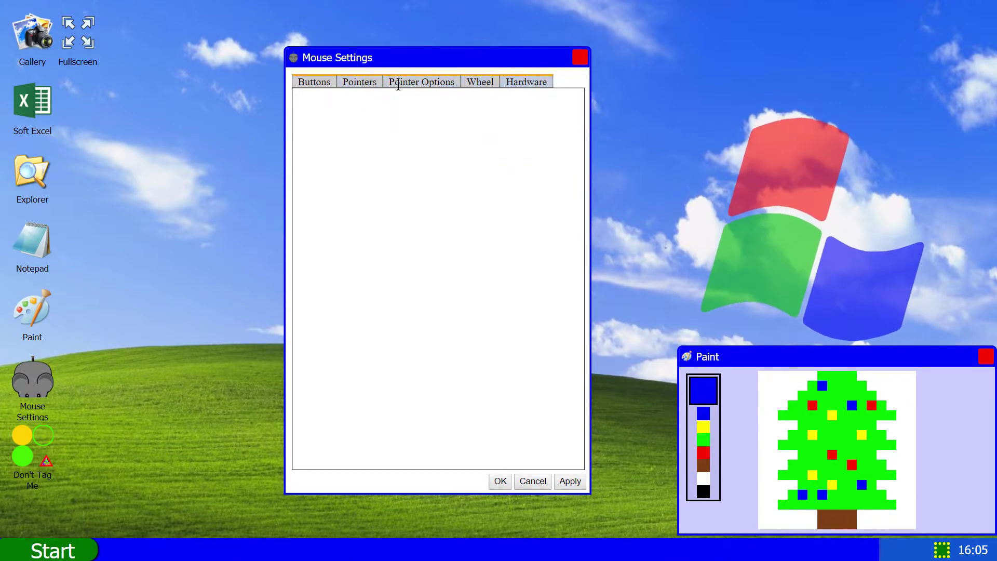
{"action": "left_click", "coordinate": [333, 83]}
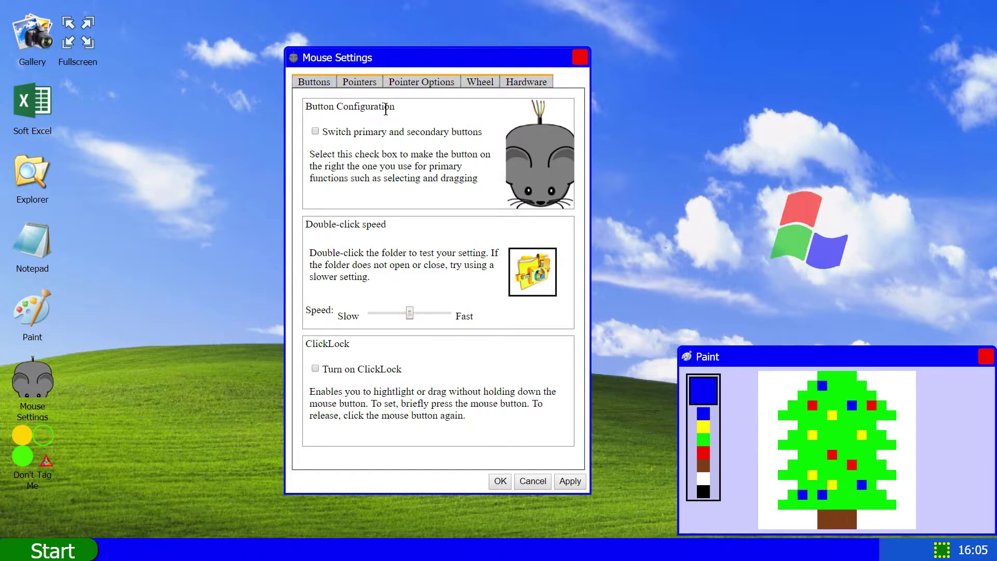
{"action": "left_click", "coordinate": [577, 60]}
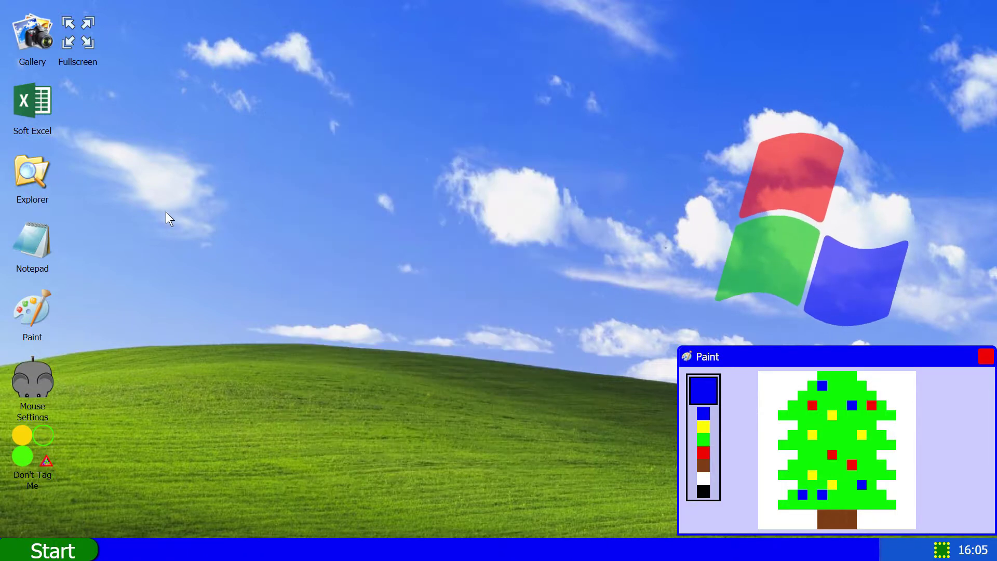
{"action": "double_click", "coordinate": [40, 440]}
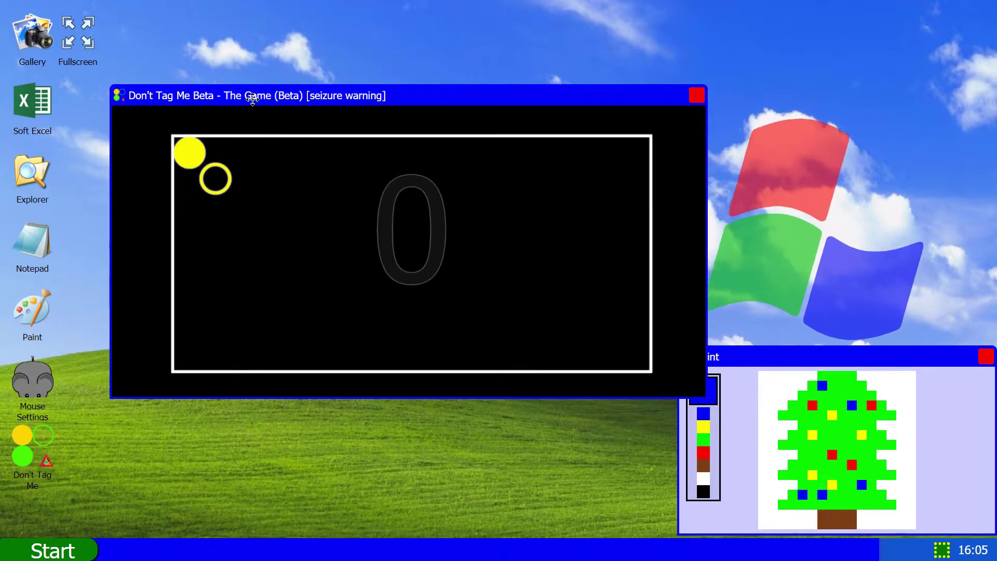
{"action": "left_click_drag", "start_coordinate": [274, 96], "coordinate": [420, 98]}
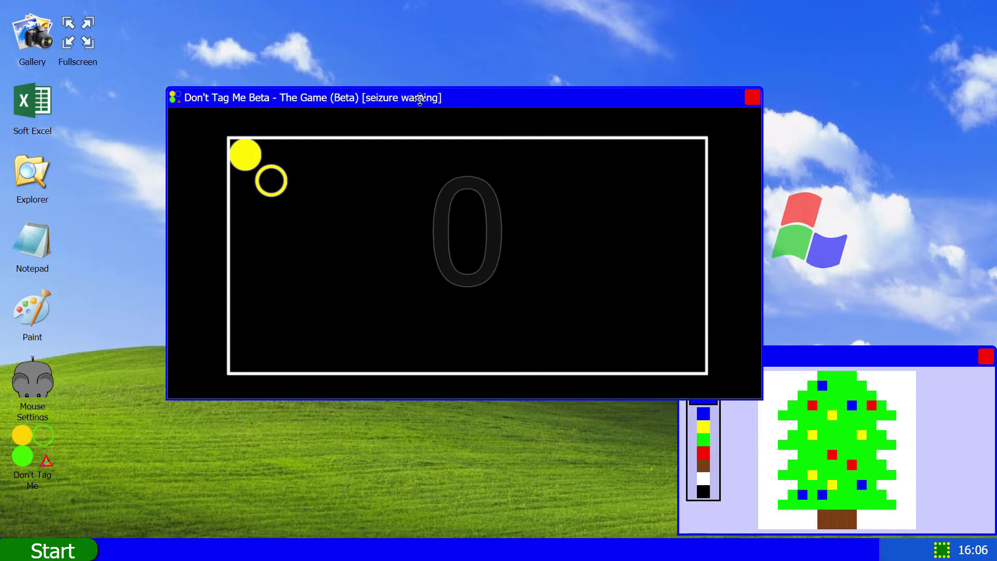
{"action": "left_click_drag", "start_coordinate": [484, 101], "coordinate": [368, 189]}
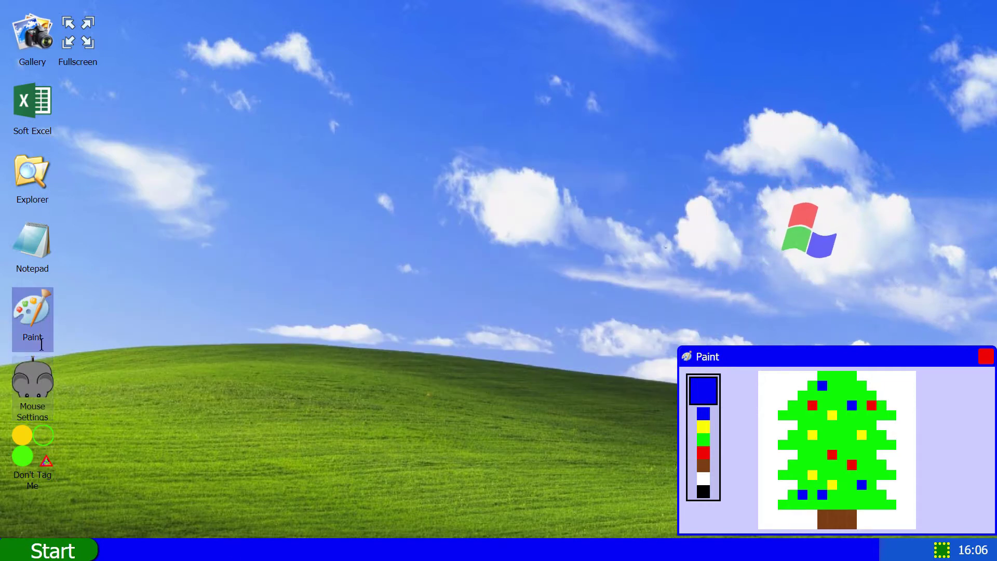
{"action": "left_click", "coordinate": [31, 455]}
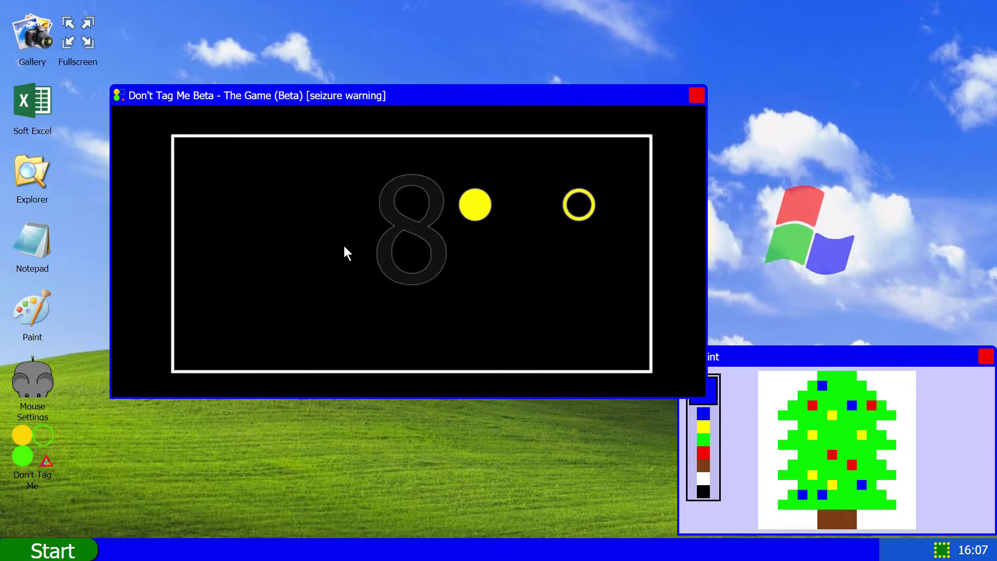
Close Don't Tag Me and expand All Programs in the Start menu.
{"action": "left_click", "coordinate": [695, 95]}
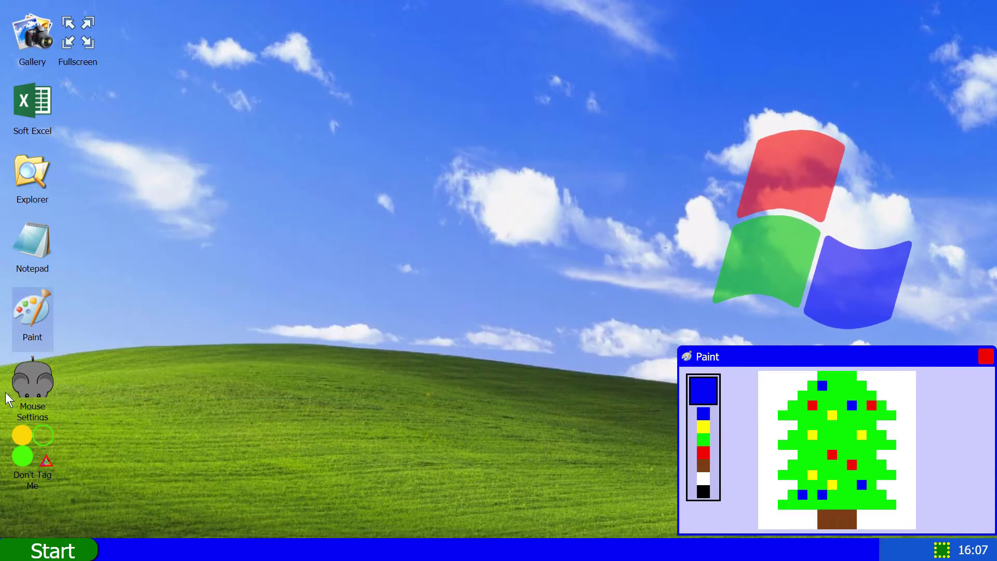
{"action": "left_click", "coordinate": [43, 549]}
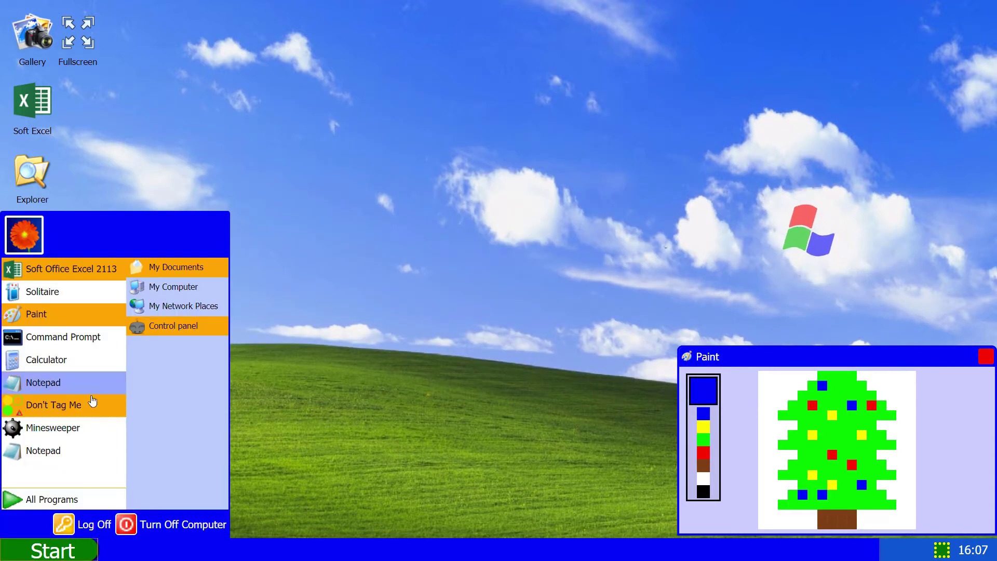
{"action": "left_click", "coordinate": [119, 498]}
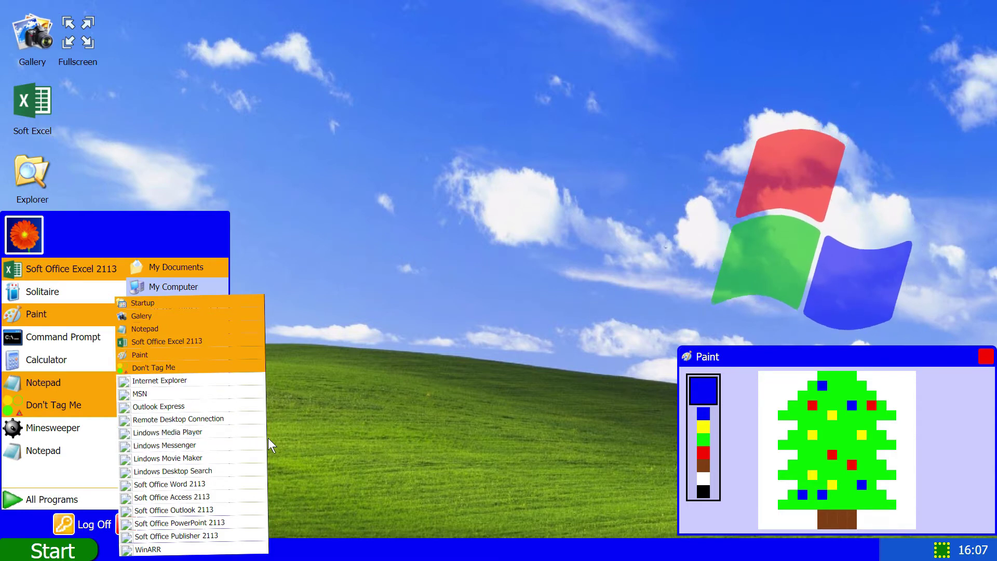
Launch Solitaire, move its window up and shrink it, then close it.
{"action": "left_click", "coordinate": [73, 291]}
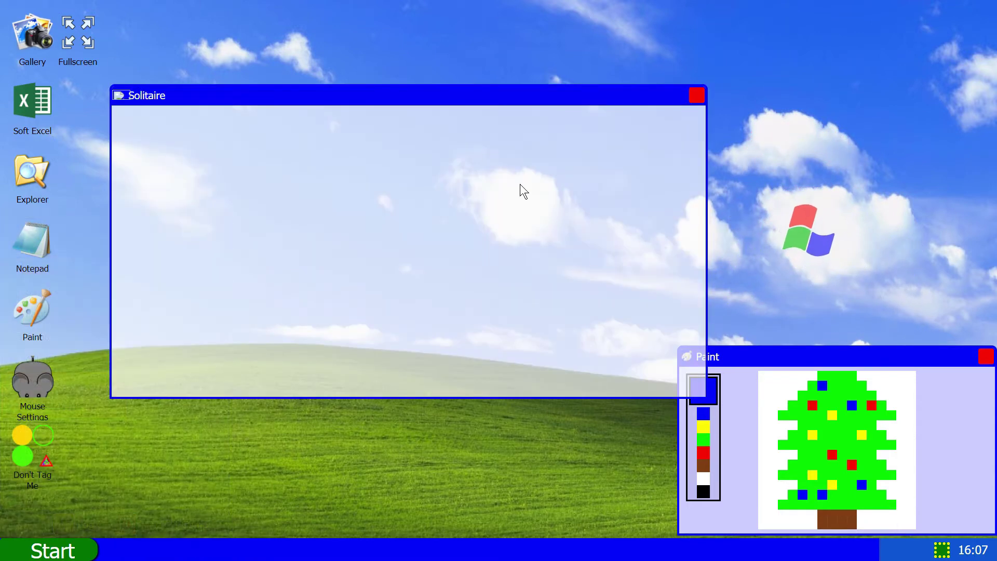
{"action": "left_click_drag", "start_coordinate": [435, 100], "coordinate": [437, 69]}
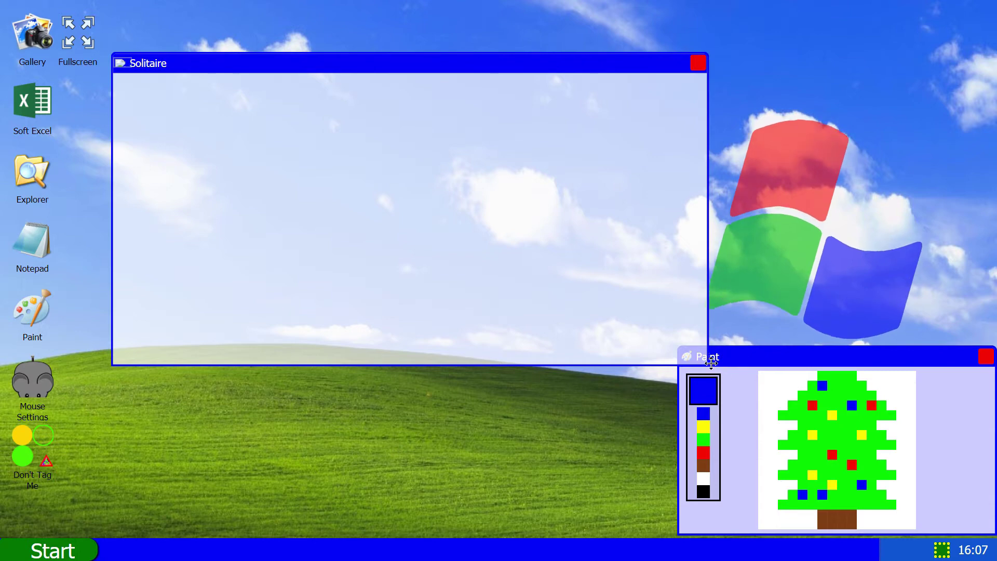
{"action": "left_click_drag", "start_coordinate": [706, 363], "coordinate": [534, 285]}
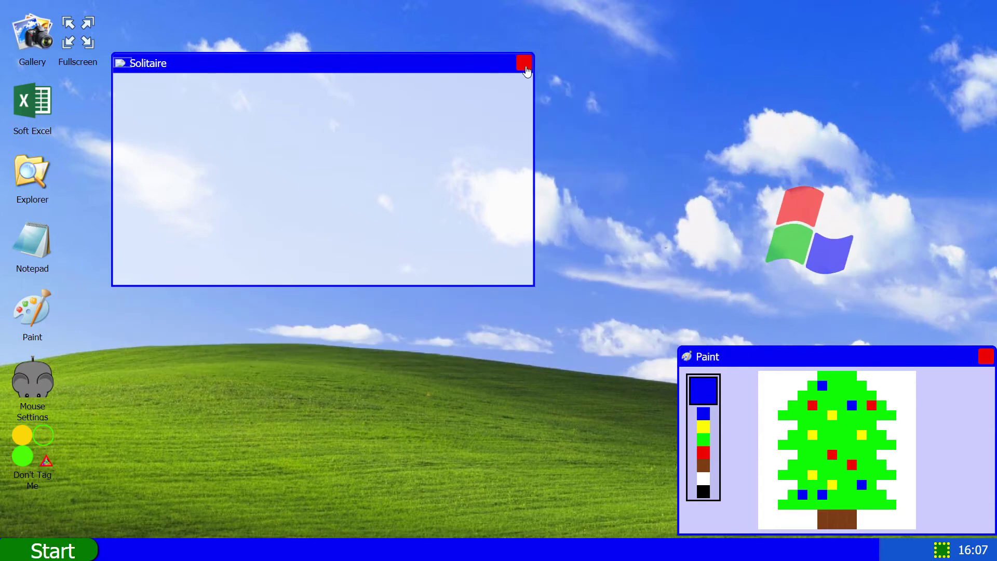
{"action": "left_click", "coordinate": [523, 63]}
Relaunch Solitaire from the Start menu, close it, and launch it once more.
{"action": "left_click", "coordinate": [52, 550]}
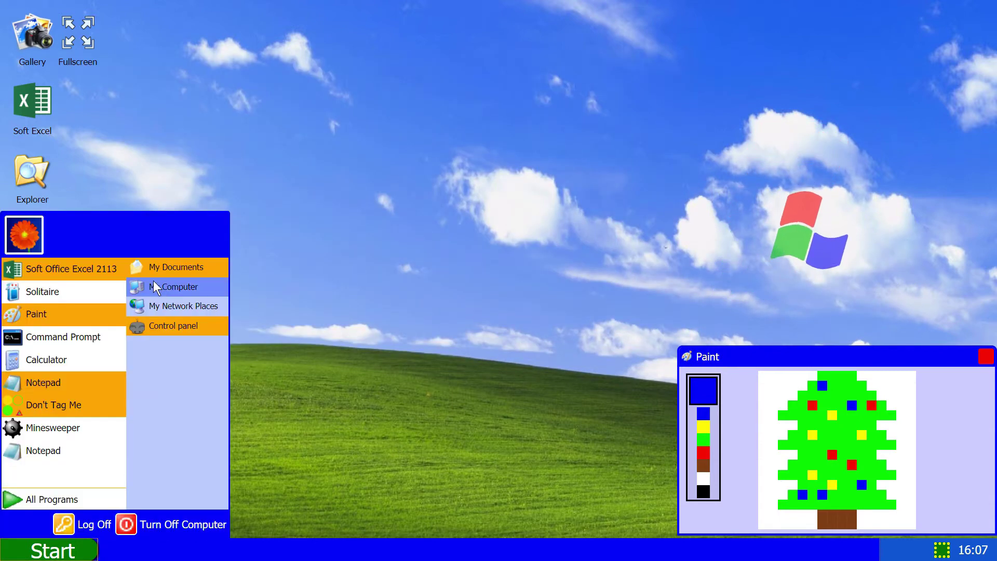
{"action": "left_click", "coordinate": [107, 286]}
{"action": "left_click", "coordinate": [756, 23]}
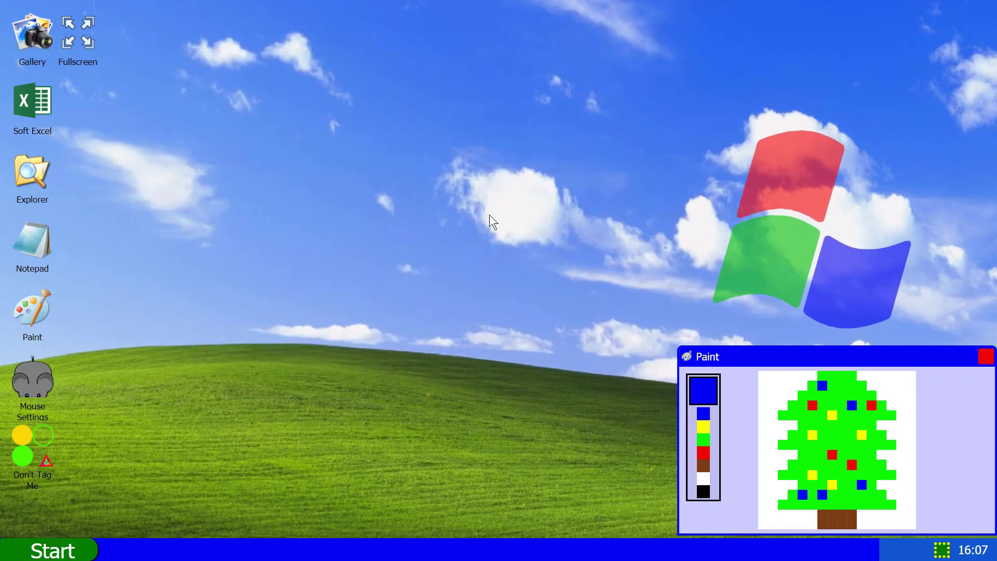
{"action": "left_click", "coordinate": [52, 550]}
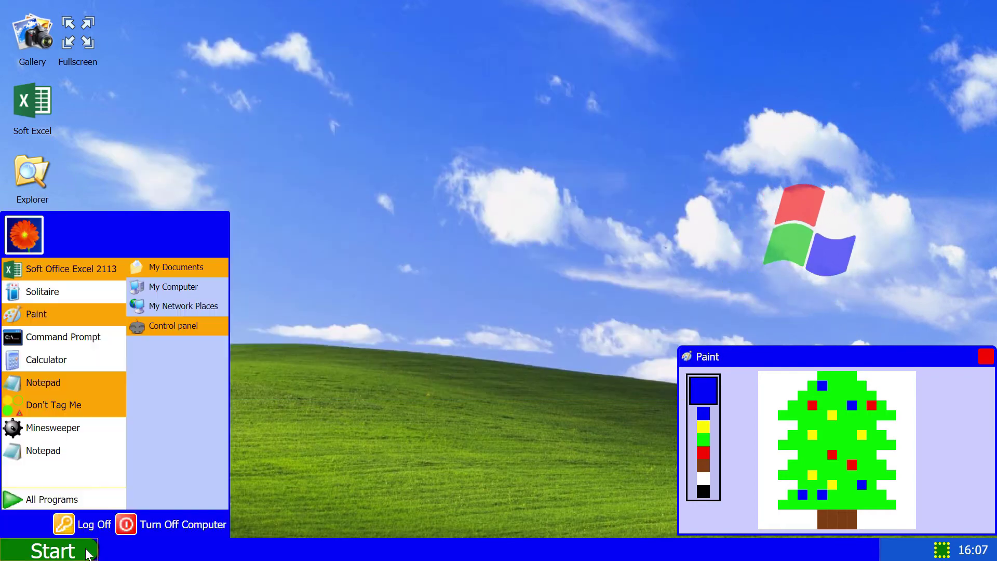
{"action": "left_click", "coordinate": [101, 289]}
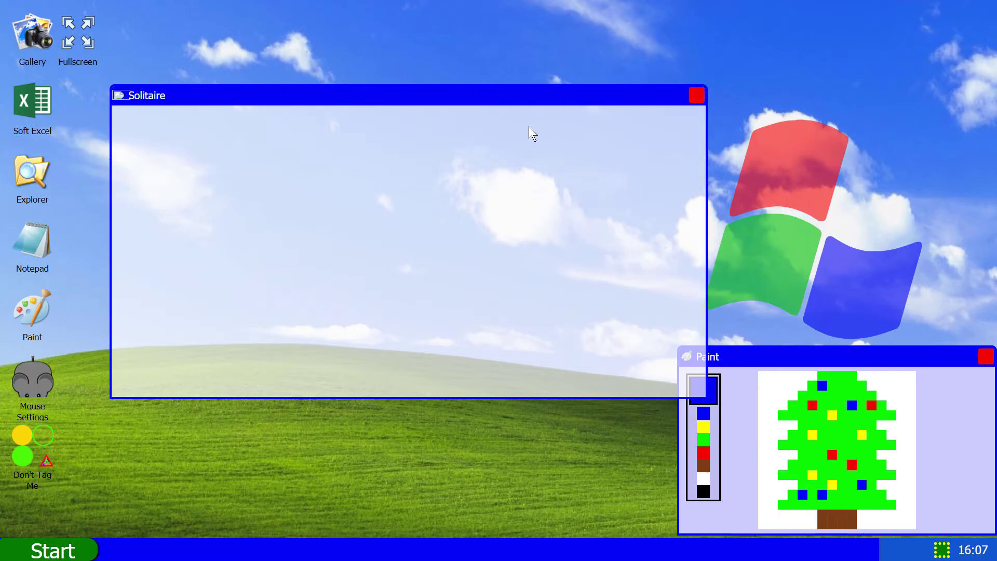
Arrange Solitaire beside Paint, close Solitaire, and return Paint to the bottom right.
{"action": "left_click_drag", "start_coordinate": [529, 134], "coordinate": [739, 371]}
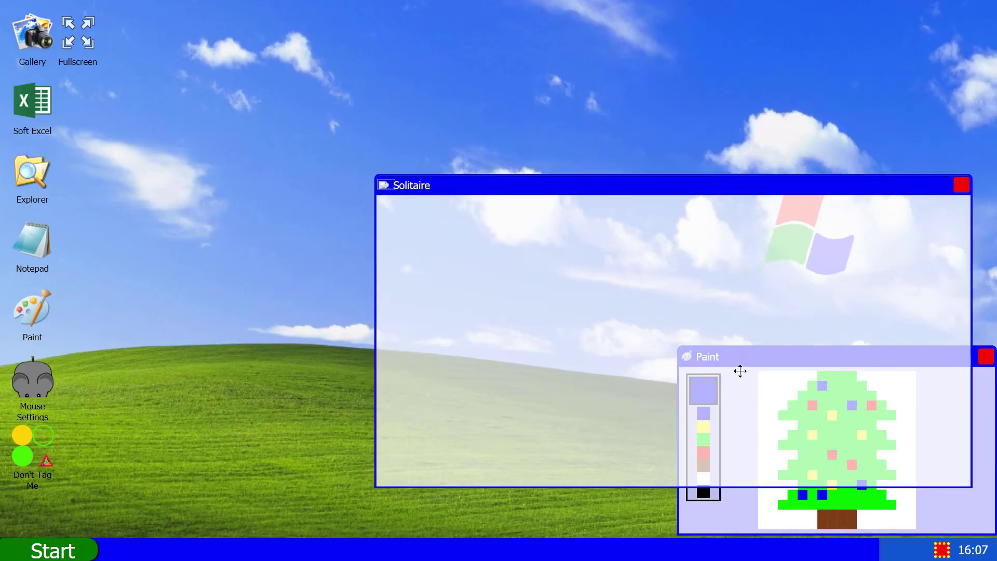
{"action": "mouse_move", "coordinate": [698, 181]}
{"action": "left_mouse_down"}
{"action": "mouse_move", "coordinate": [703, 249]}
{"action": "mouse_move", "coordinate": [507, 123]}
{"action": "left_mouse_up"}
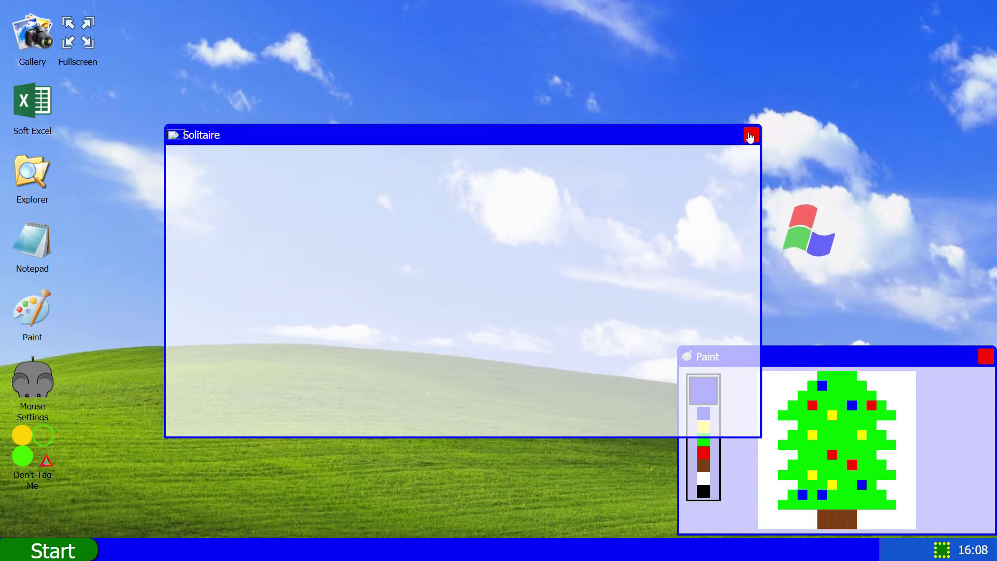
{"action": "left_click_drag", "start_coordinate": [697, 134], "coordinate": [667, 119]}
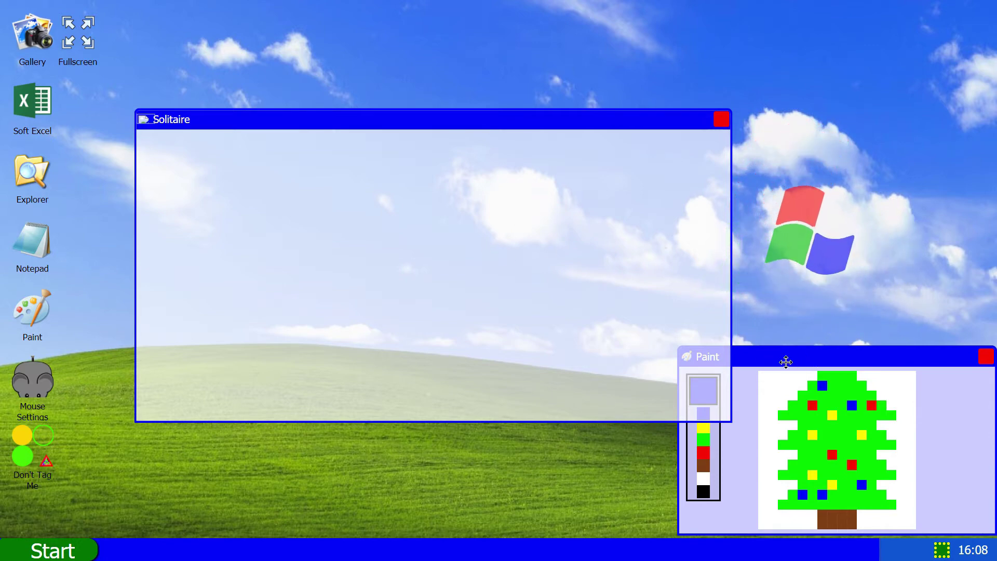
{"action": "left_click_drag", "start_coordinate": [784, 362], "coordinate": [418, 193]}
{"action": "left_click", "coordinate": [491, 122]}
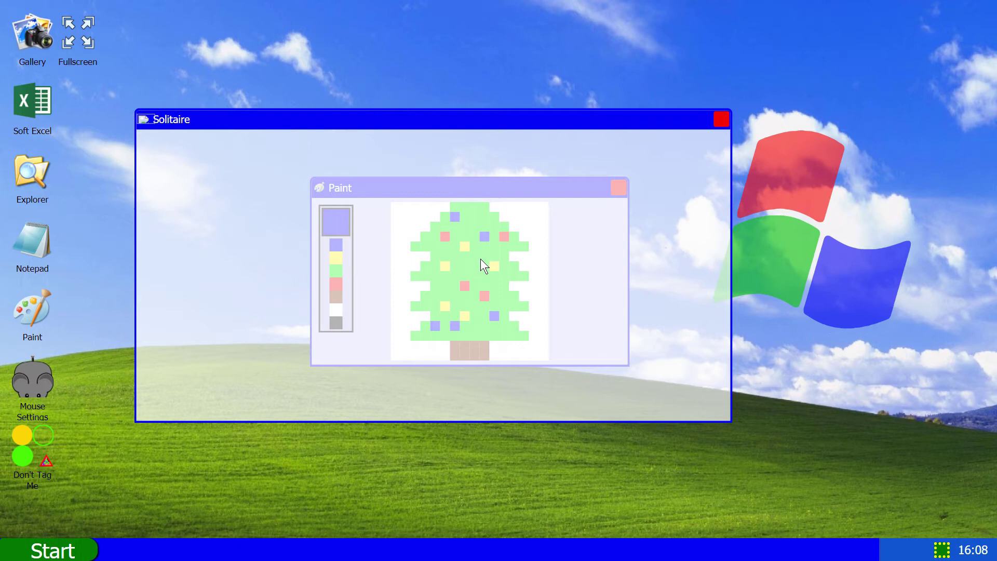
{"action": "left_click", "coordinate": [721, 120]}
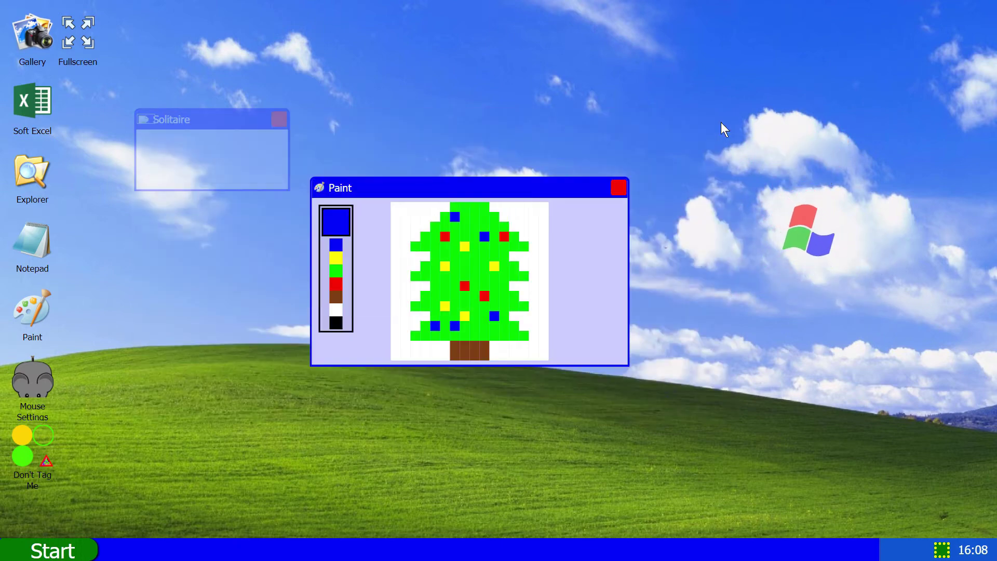
{"action": "left_click_drag", "start_coordinate": [468, 188], "coordinate": [835, 341]}
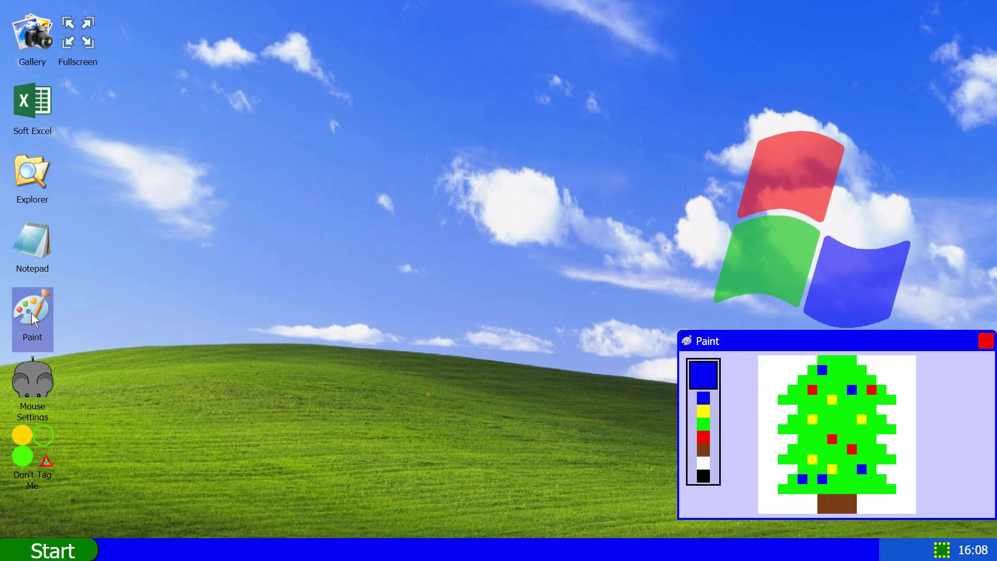
Open Notepad with maingron.de/lindows2, move it up-left, and drag the Paint tree window over it.
{"action": "double_click", "coordinate": [33, 225]}
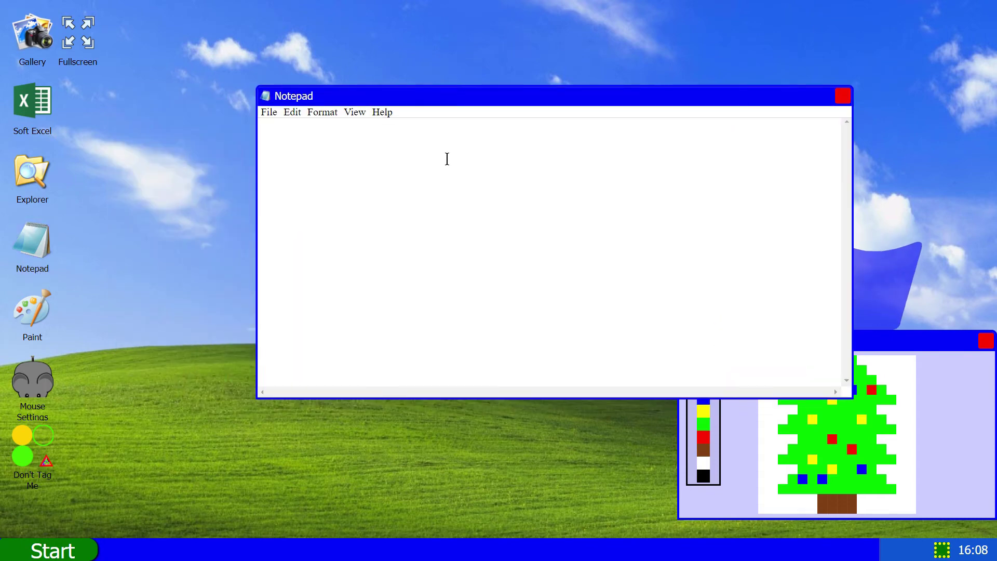
{"action": "type", "text": "maingron.de/lindows2"}
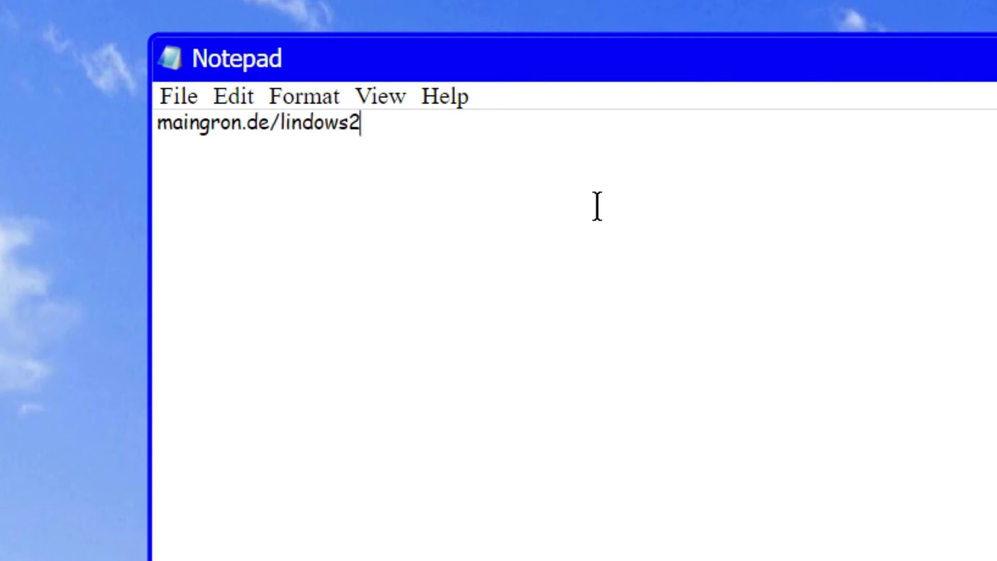
{"action": "mouse_move", "coordinate": [757, 65]}
{"action": "left_mouse_down"}
{"action": "mouse_move", "coordinate": [597, 33]}
{"action": "mouse_move", "coordinate": [611, 9]}
{"action": "left_mouse_up"}
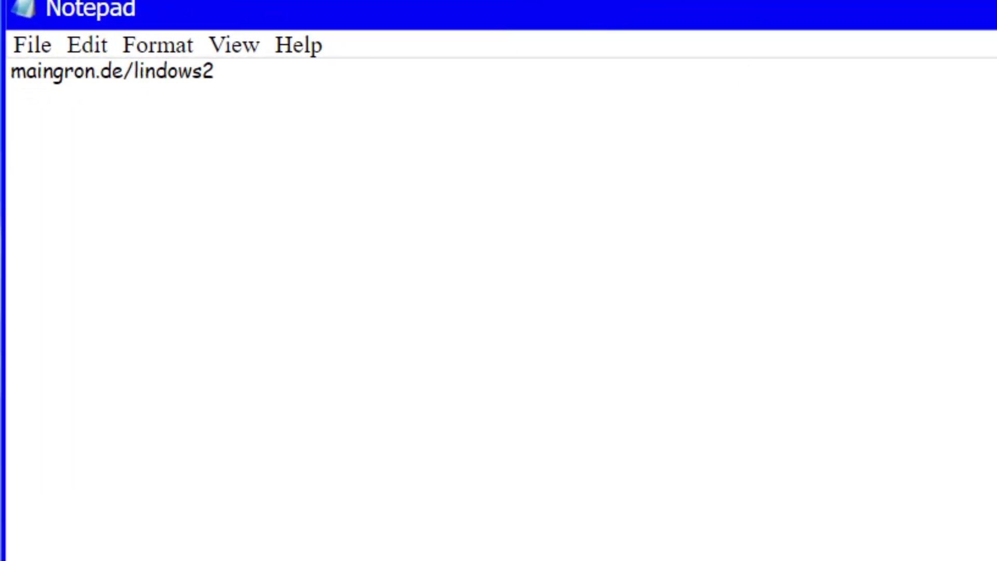
{"action": "left_click_drag", "start_coordinate": [608, 557], "coordinate": [619, 183]}
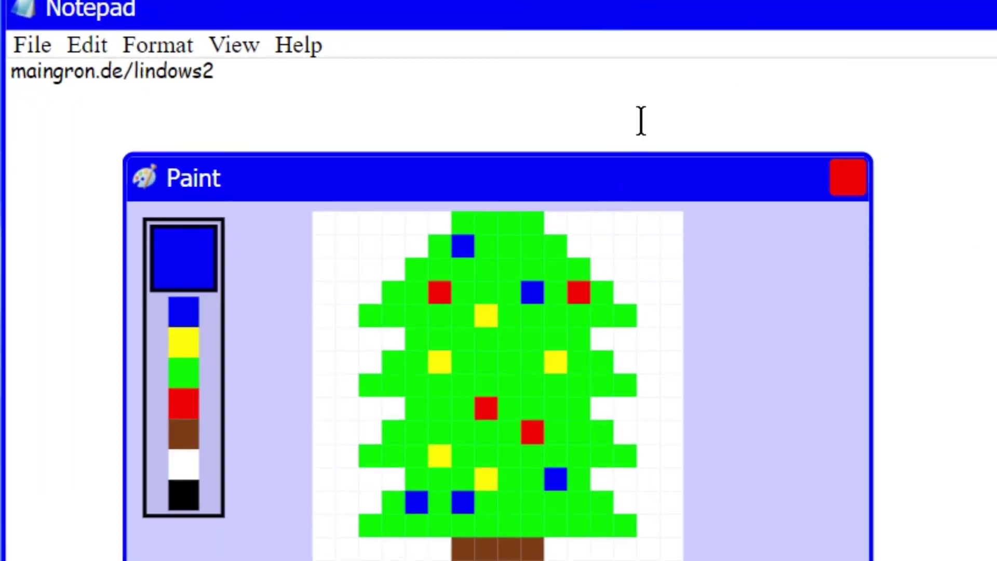